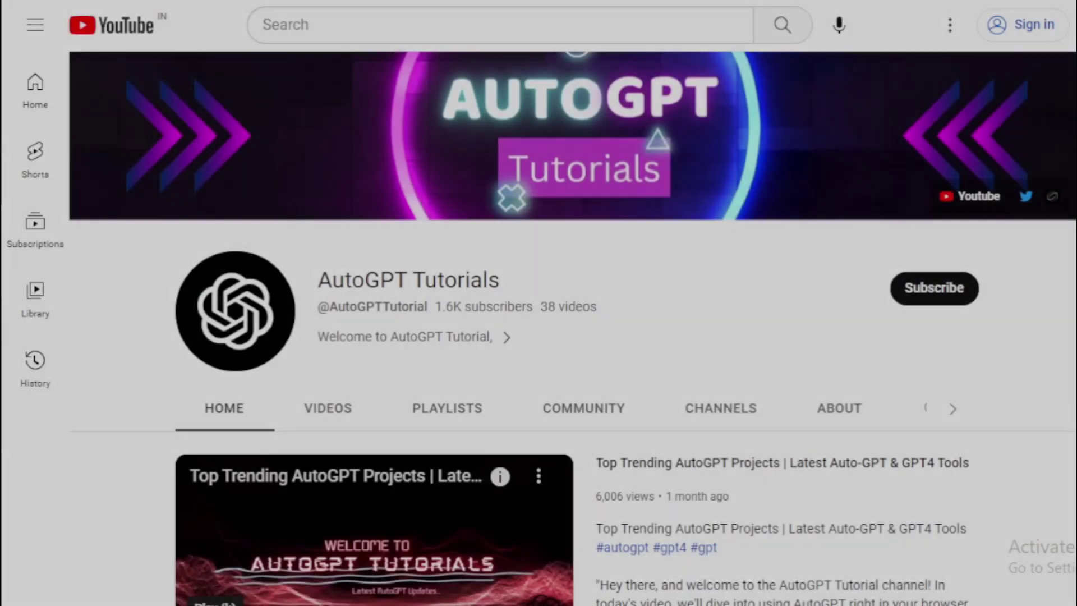
Step: Scroll through the AutoGPT Tutorials channel's home rows and back up
{"action": "scroll", "coordinate": [196, 516], "scroll_direction": "down", "scroll_amount": 2}
{"action": "scroll", "coordinate": [196, 516], "scroll_direction": "down", "scroll_amount": 4}
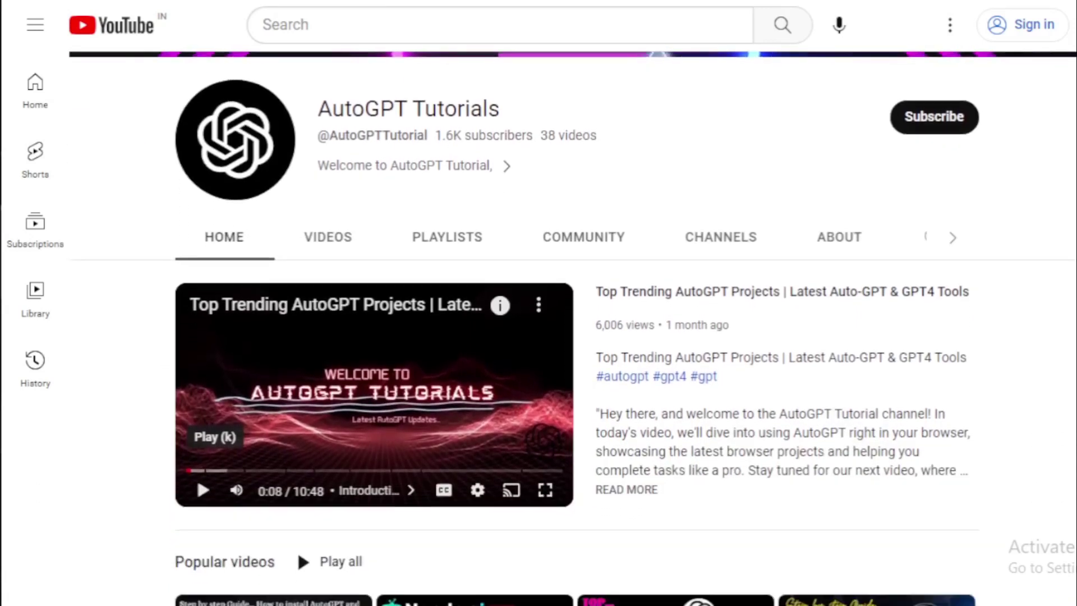
{"action": "scroll", "coordinate": [197, 297], "scroll_direction": "down", "scroll_amount": 5}
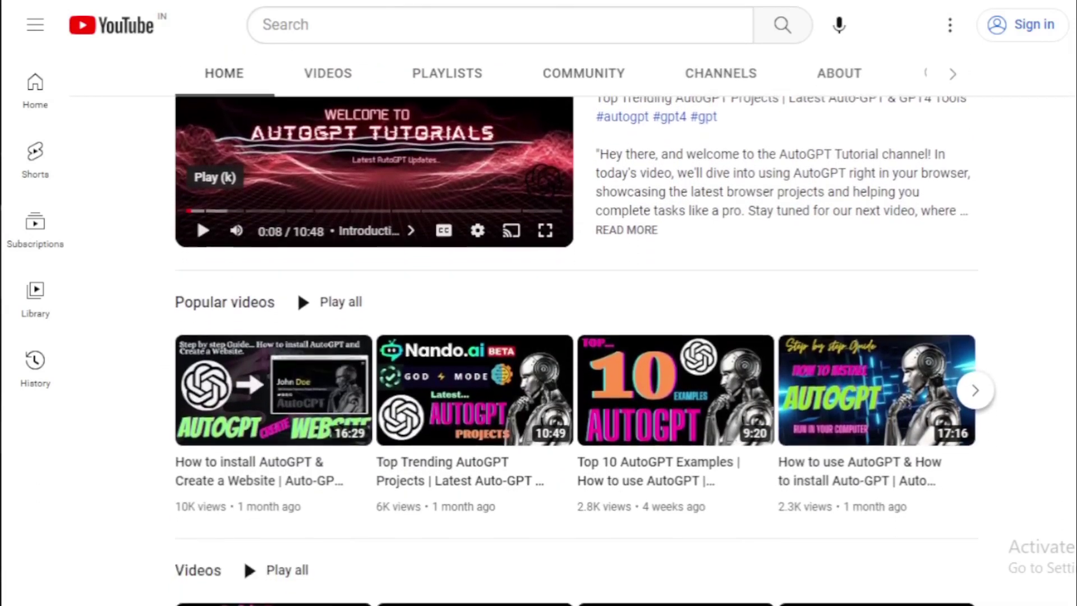
{"action": "scroll", "coordinate": [1072, 452], "scroll_direction": "down", "scroll_amount": 6}
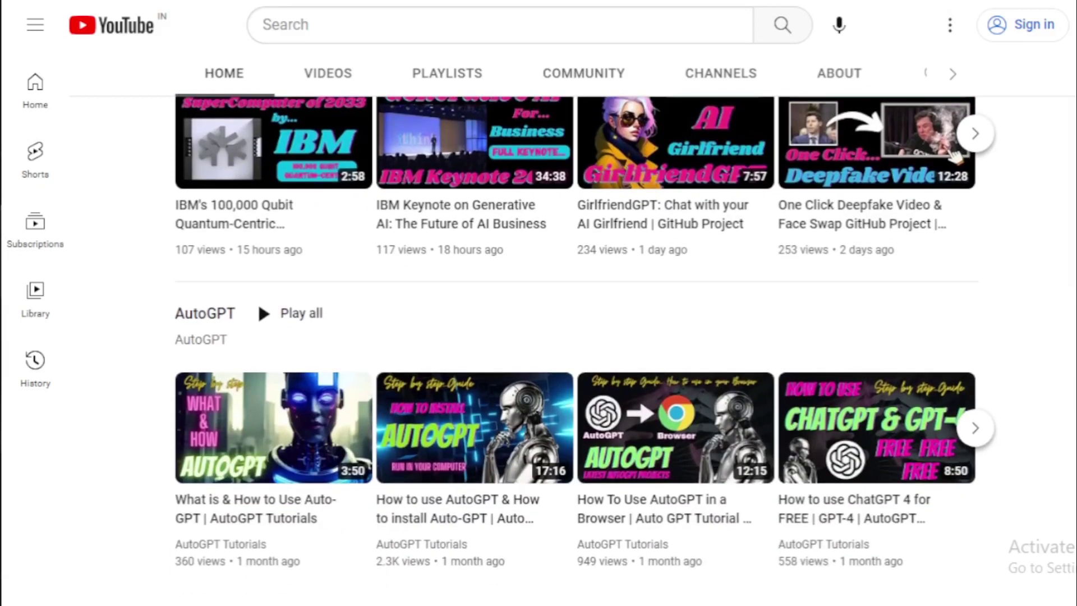
{"action": "scroll", "coordinate": [575, 348], "scroll_direction": "up", "scroll_amount": 6}
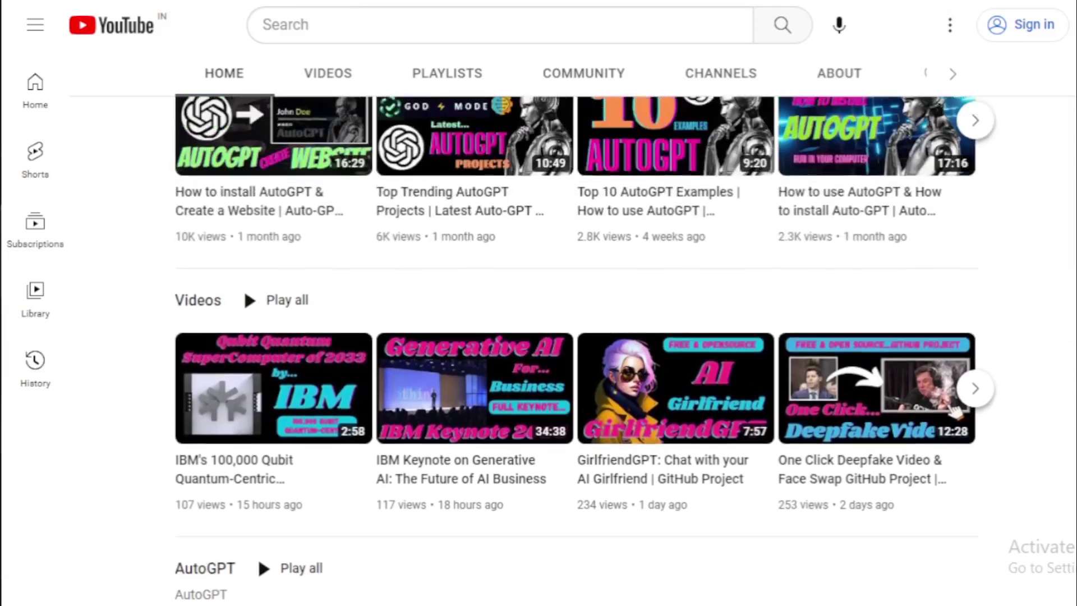
{"action": "scroll", "coordinate": [572, 322], "scroll_direction": "up", "scroll_amount": 8}
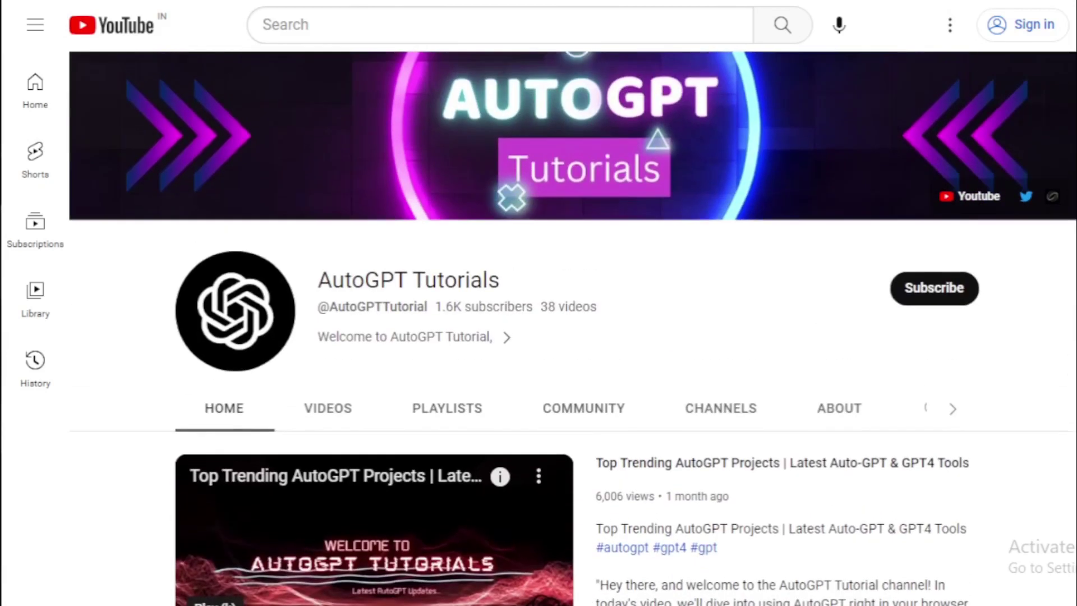
Step: Show the channel's full VIDEOS list and scroll through the latest uploads
{"action": "left_click", "coordinate": [351, 409]}
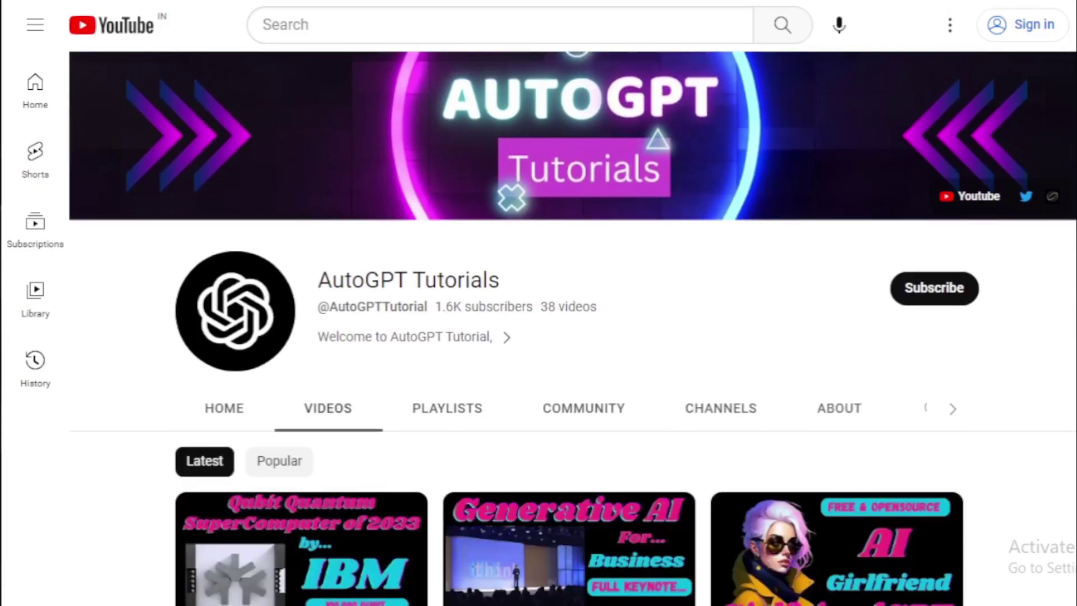
{"action": "scroll", "coordinate": [572, 328], "scroll_direction": "down", "scroll_amount": 3}
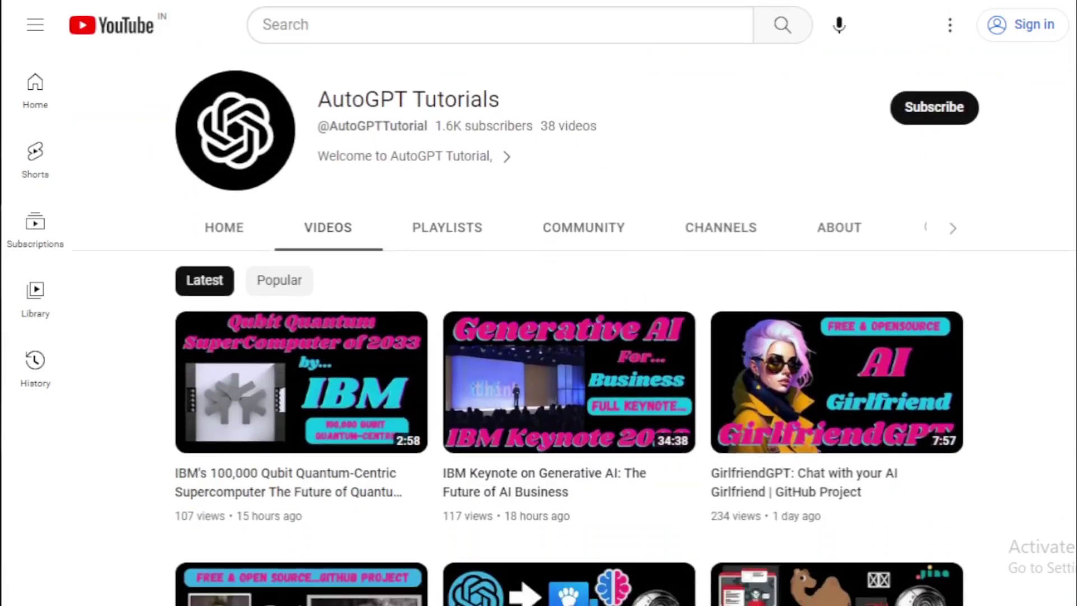
{"action": "scroll", "coordinate": [572, 328], "scroll_direction": "down", "scroll_amount": 3}
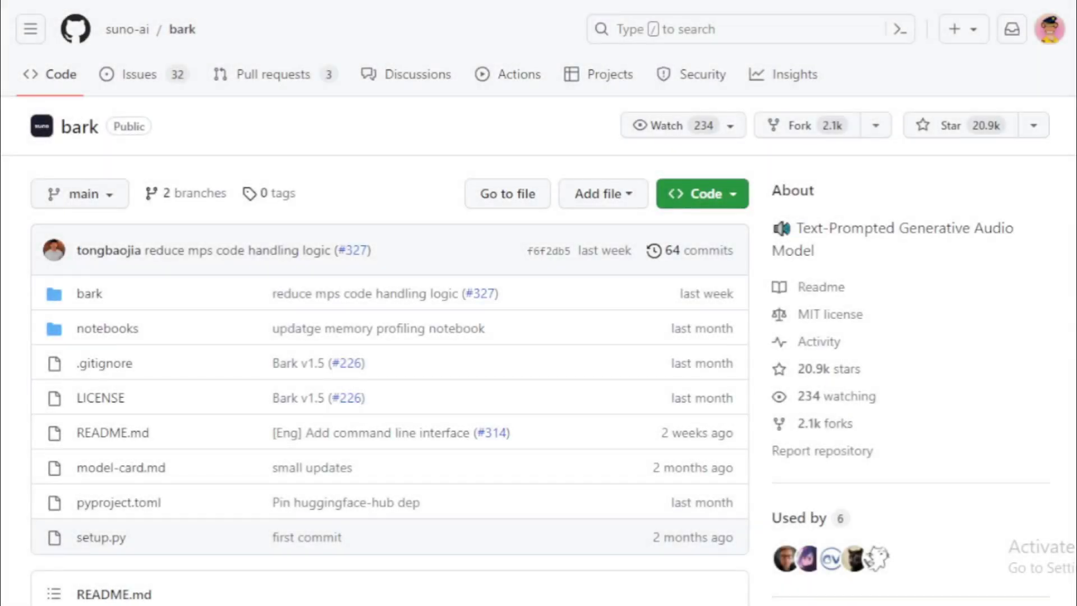
Step: Highlight the bark repository name and its Text-Prompted Generative Audio Model description
{"action": "left_click_drag", "start_coordinate": [107, 141], "coordinate": [63, 128]}
{"action": "left_click_drag", "start_coordinate": [798, 224], "coordinate": [830, 284]}
{"action": "left_click", "coordinate": [954, 202]}
{"action": "scroll", "coordinate": [389, 336], "scroll_direction": "down", "scroll_amount": 10}
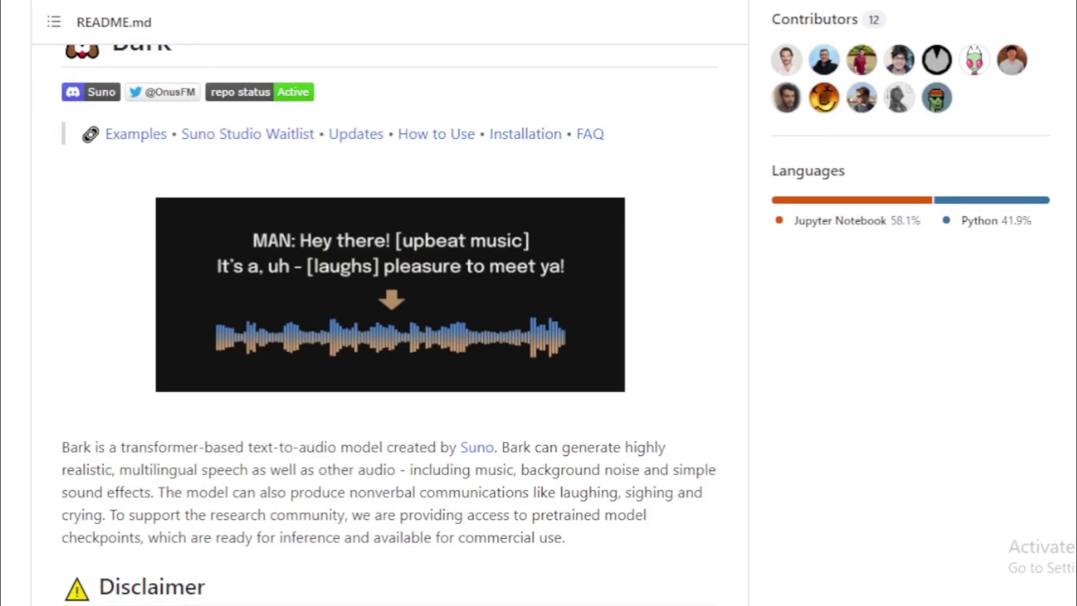
{"action": "scroll", "coordinate": [390, 337], "scroll_direction": "up", "scroll_amount": 1}
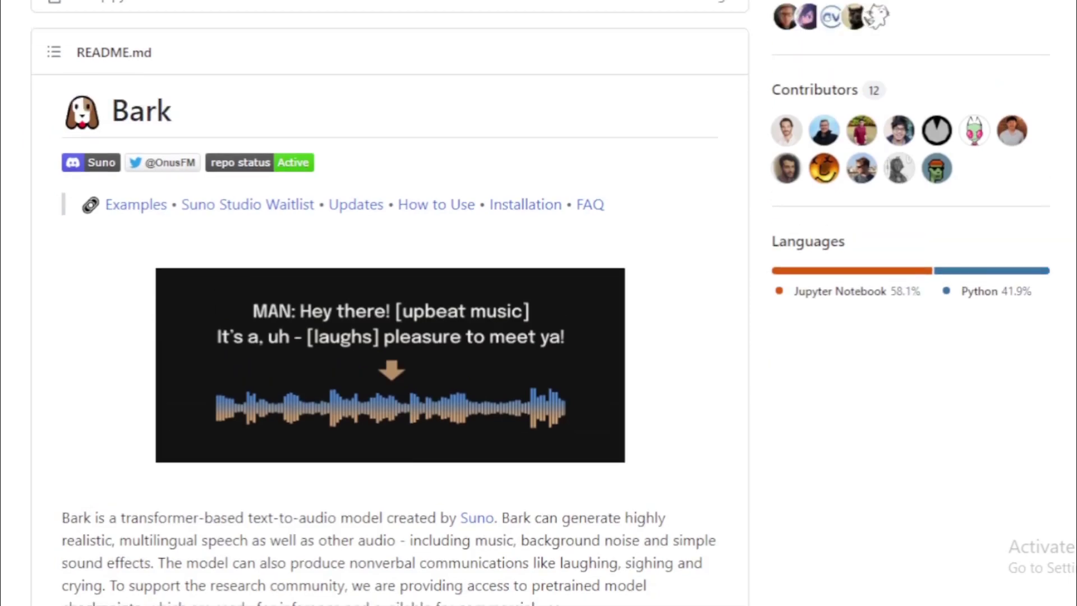
Step: Scroll the bark README through the usage examples down to the Installation section
{"action": "scroll", "coordinate": [390, 336], "scroll_direction": "down", "scroll_amount": 10}
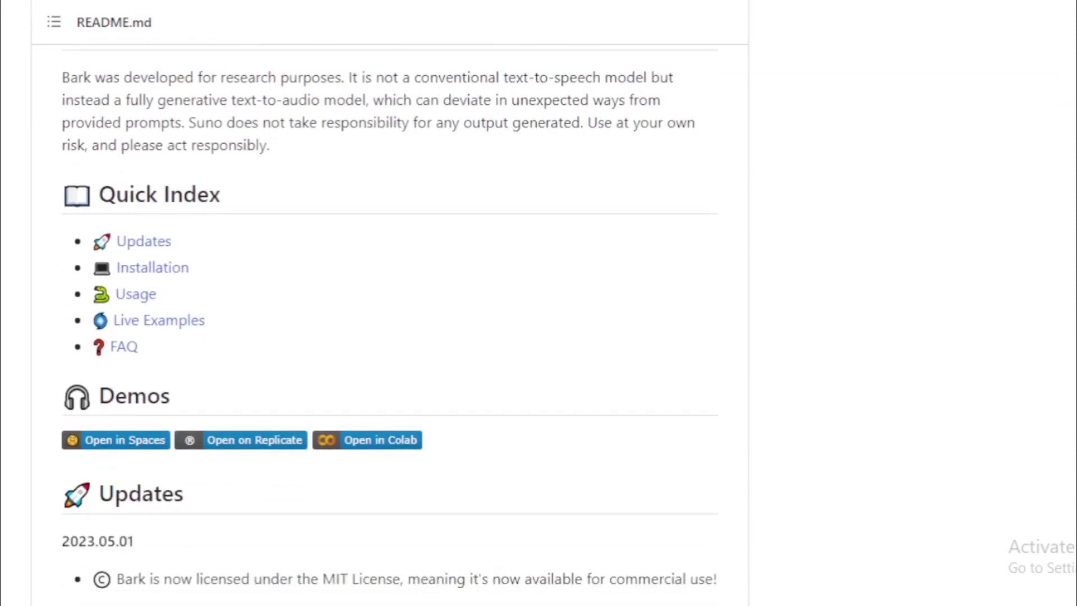
{"action": "scroll", "coordinate": [390, 322], "scroll_direction": "down", "scroll_amount": 7}
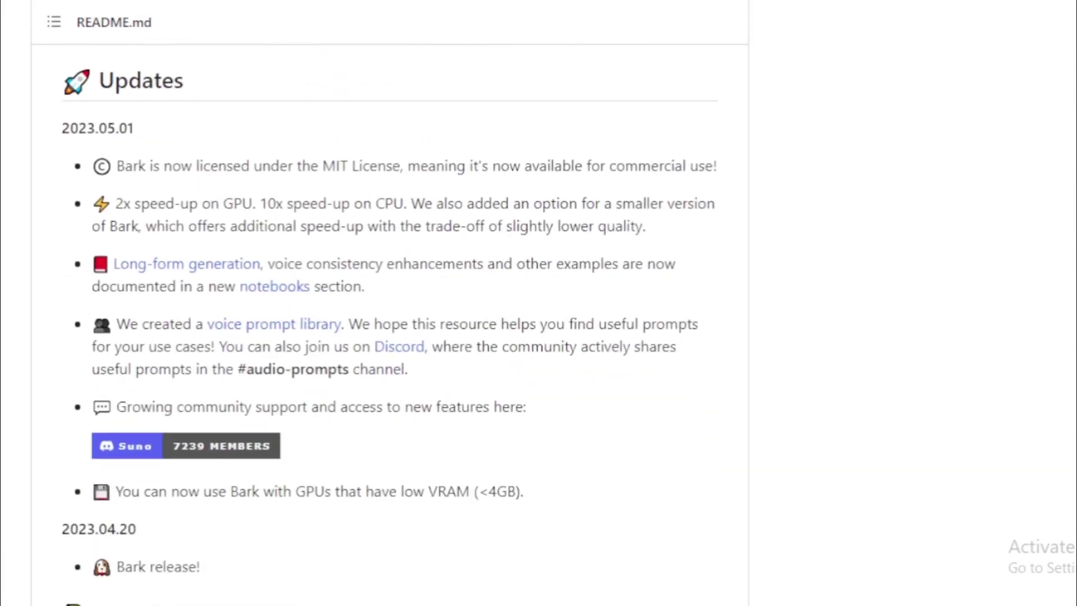
{"action": "scroll", "coordinate": [390, 324], "scroll_direction": "down", "scroll_amount": 8}
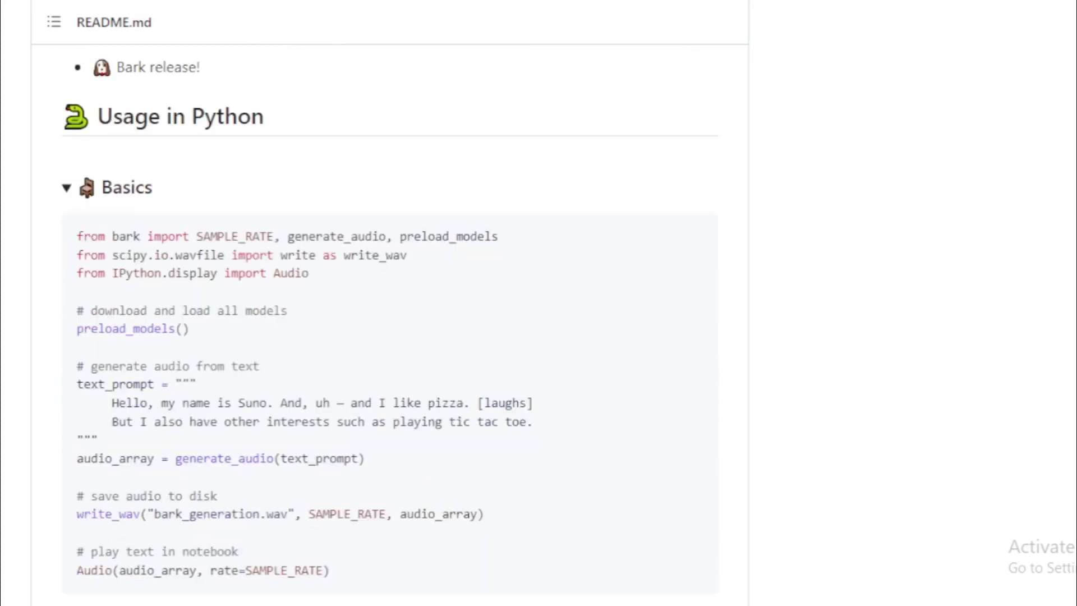
{"action": "scroll", "coordinate": [389, 325], "scroll_direction": "down", "scroll_amount": 1}
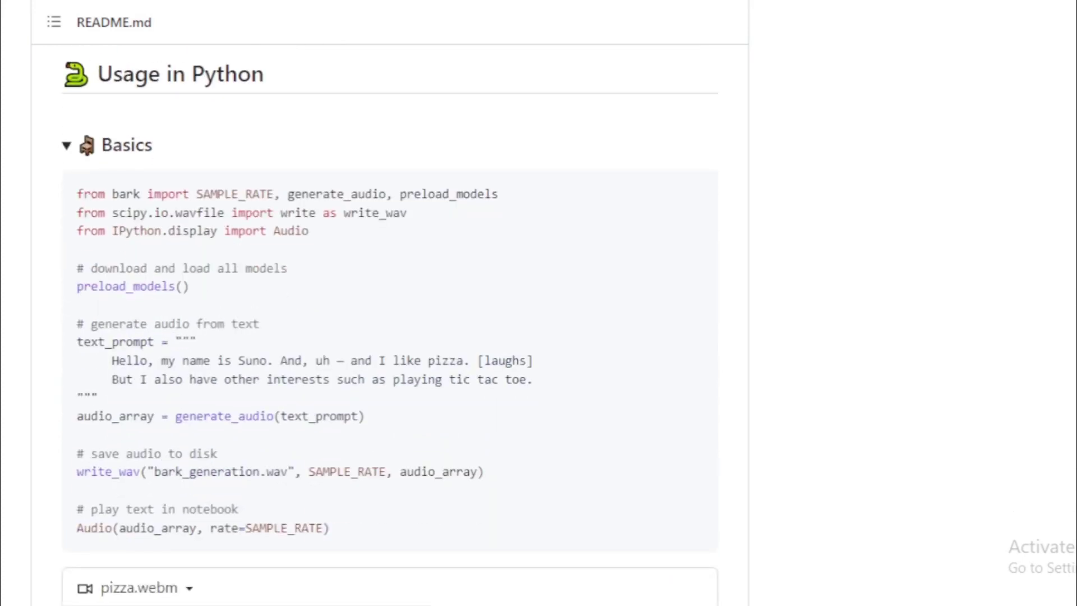
{"action": "scroll", "coordinate": [390, 325], "scroll_direction": "down", "scroll_amount": 7}
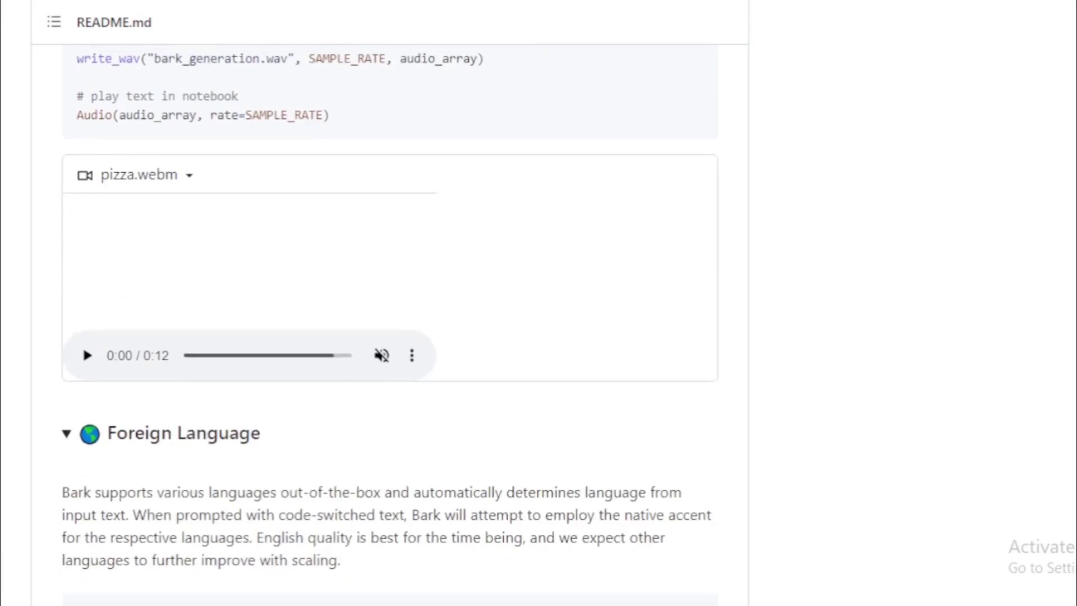
{"action": "scroll", "coordinate": [390, 325], "scroll_direction": "down", "scroll_amount": 4}
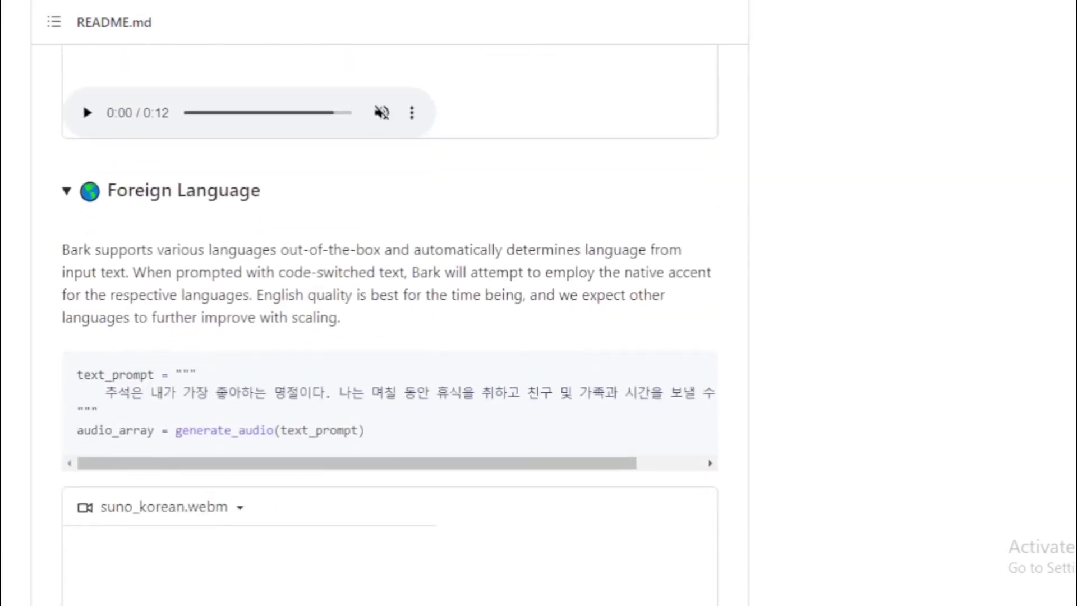
{"action": "scroll", "coordinate": [390, 325], "scroll_direction": "down", "scroll_amount": 11}
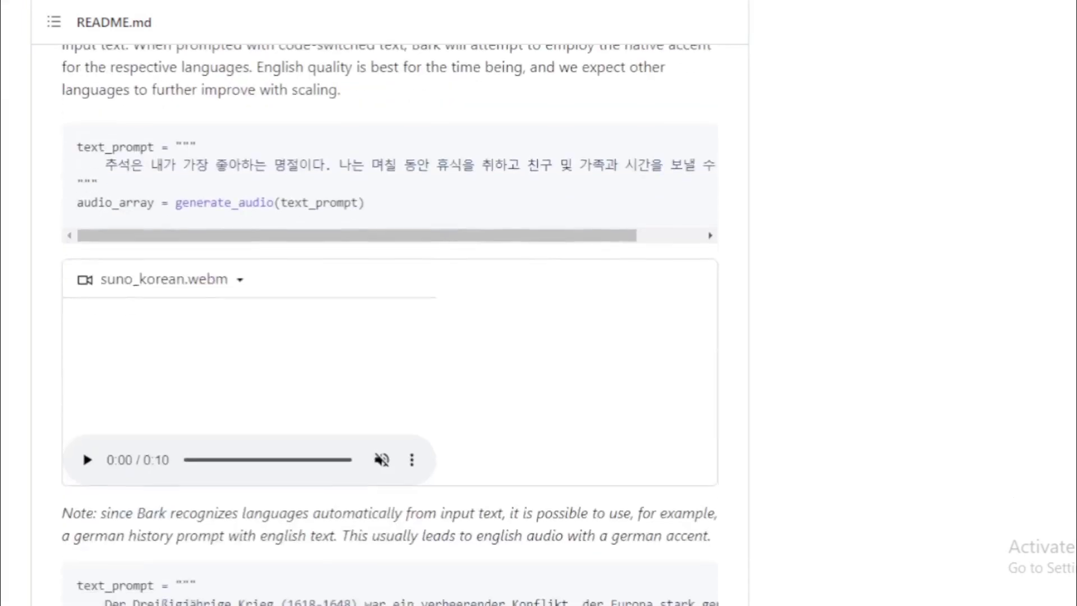
{"action": "scroll", "coordinate": [389, 325], "scroll_direction": "down", "scroll_amount": 6}
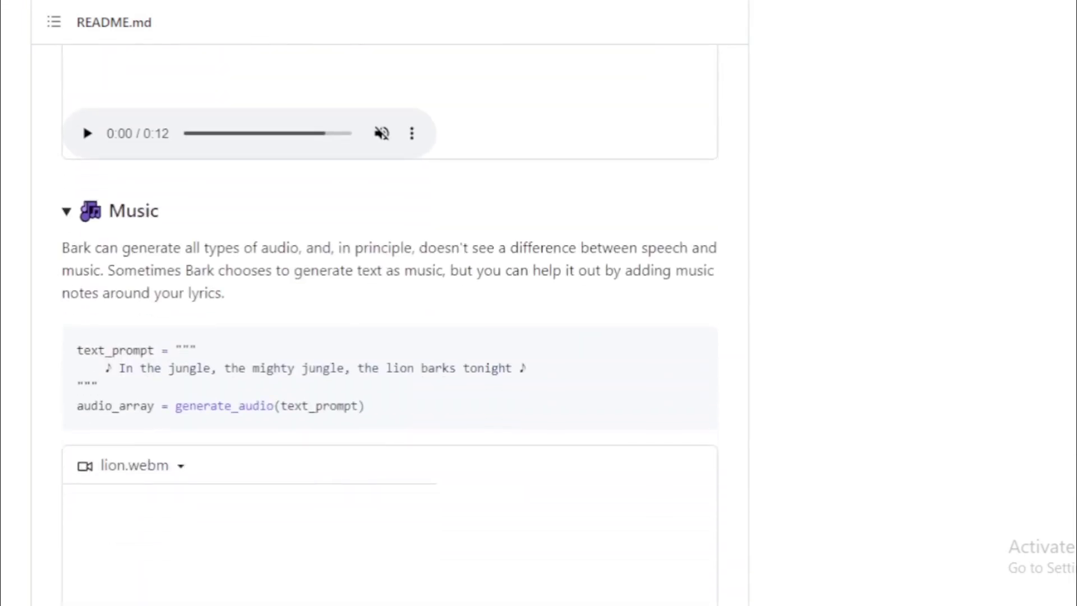
{"action": "scroll", "coordinate": [390, 325], "scroll_direction": "down", "scroll_amount": 8}
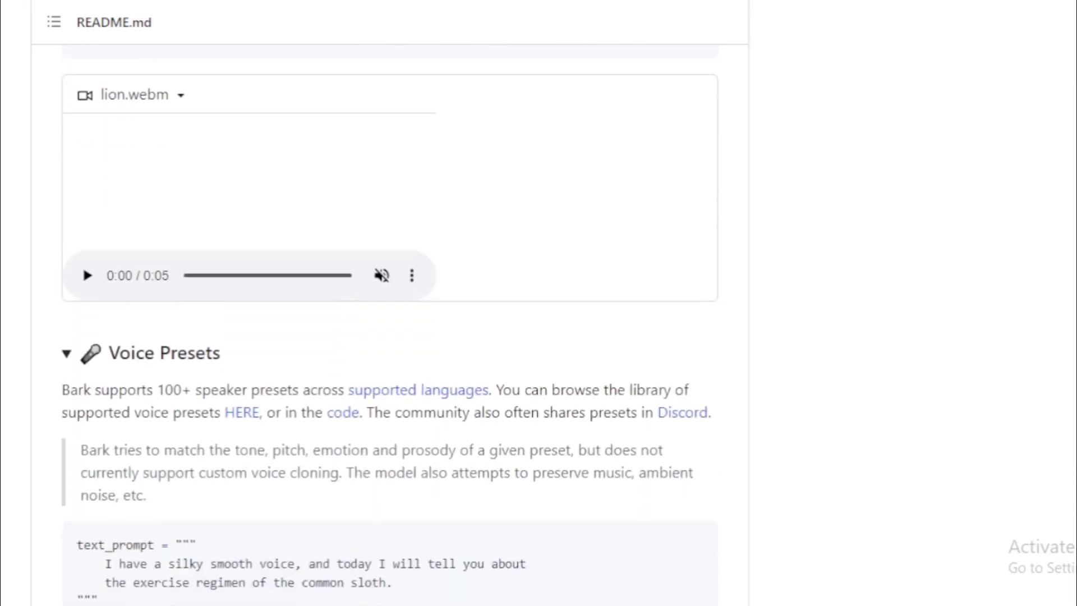
{"action": "scroll", "coordinate": [390, 325], "scroll_direction": "down", "scroll_amount": 3}
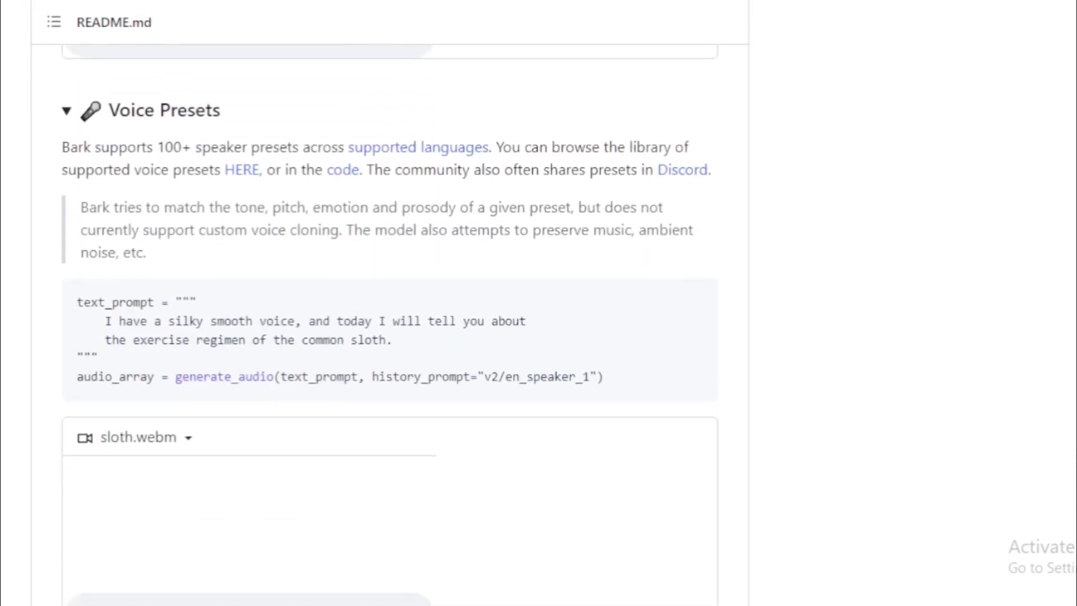
{"action": "scroll", "coordinate": [390, 325], "scroll_direction": "down", "scroll_amount": 1}
{"action": "scroll", "coordinate": [390, 325], "scroll_direction": "down", "scroll_amount": 7}
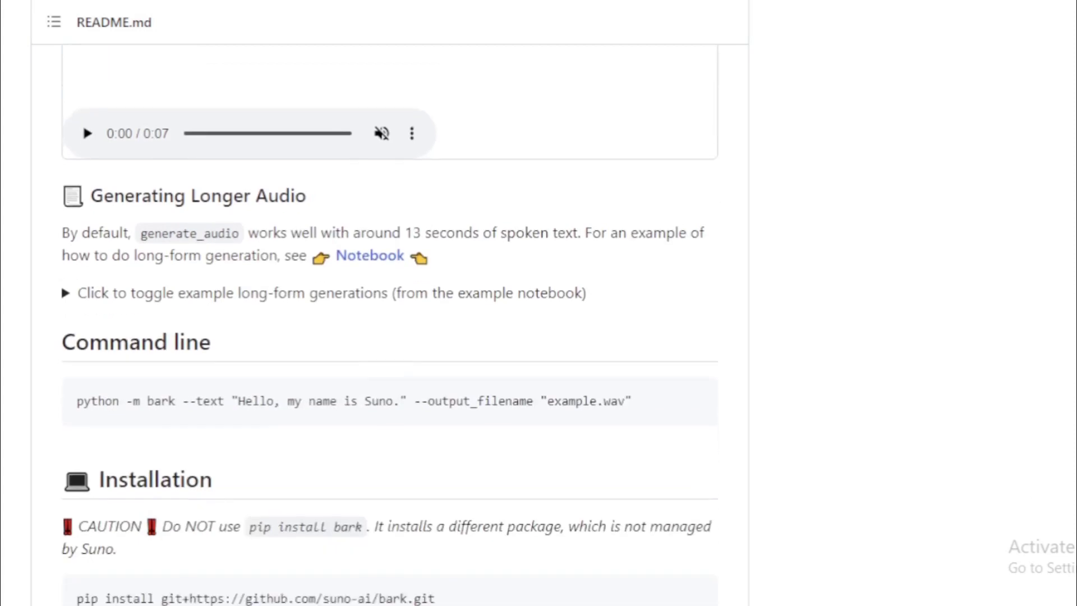
{"action": "scroll", "coordinate": [389, 325], "scroll_direction": "down", "scroll_amount": 3}
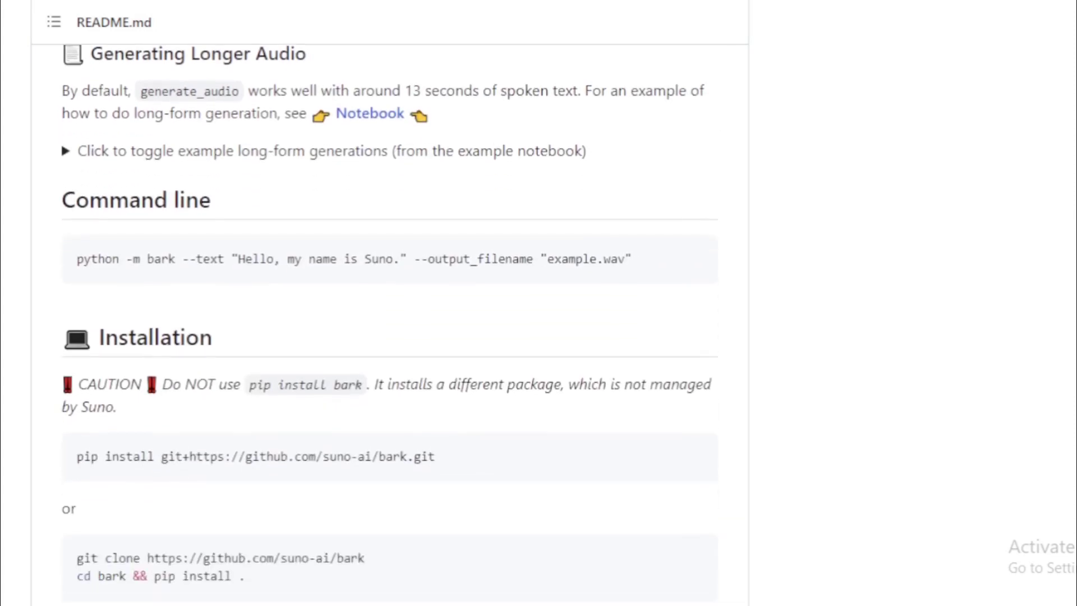
{"action": "scroll", "coordinate": [390, 325], "scroll_direction": "down", "scroll_amount": 4}
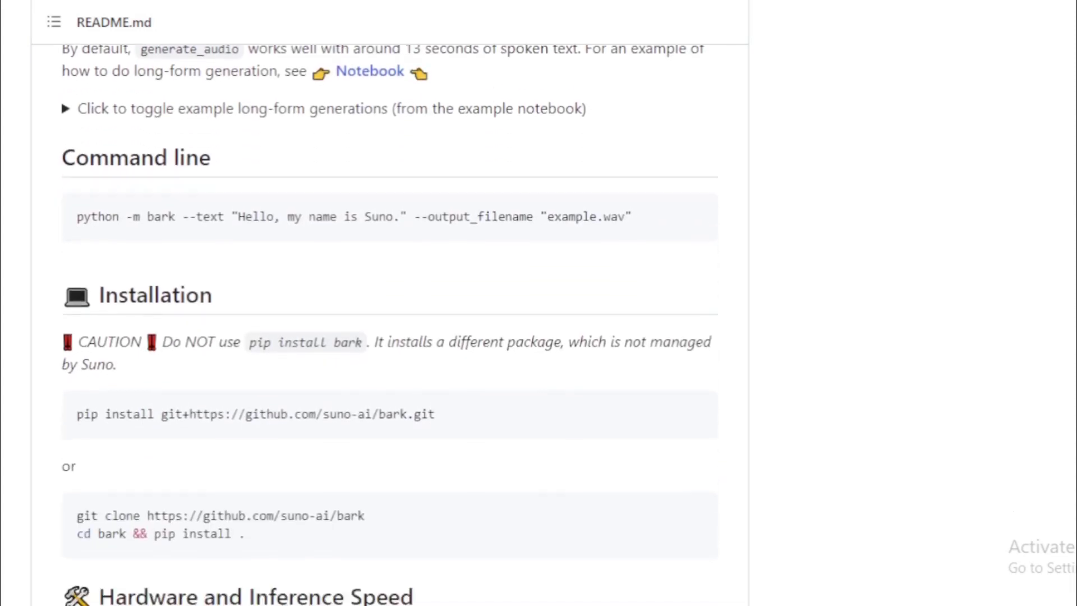
{"action": "scroll", "coordinate": [390, 325], "scroll_direction": "down", "scroll_amount": 1}
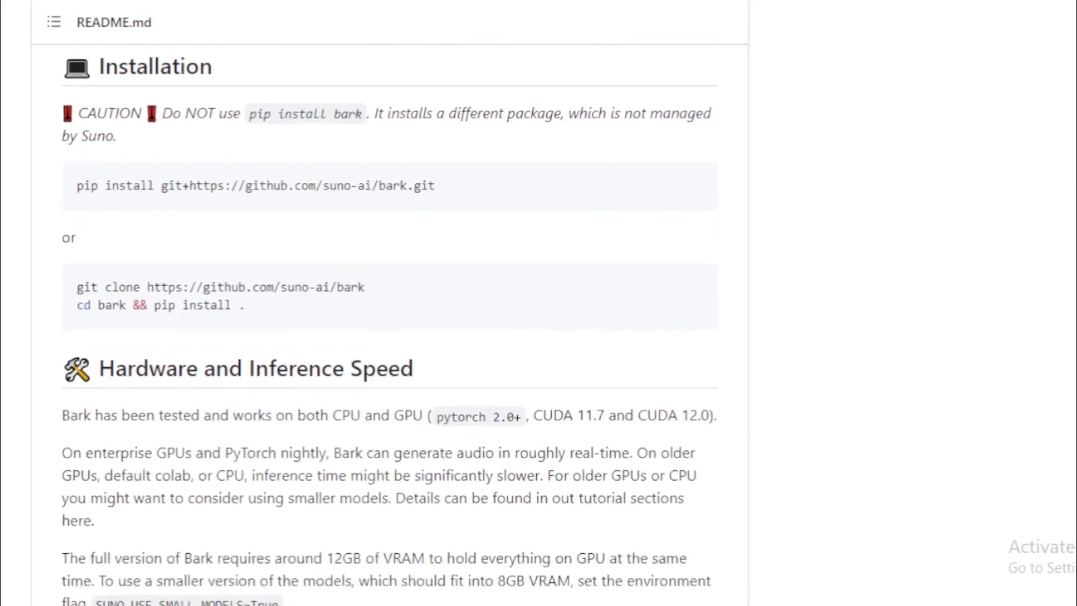
Step: Highlight the Installation heading, pip and git clone commands, and the Hardware and Inference Speed heading
{"action": "left_click_drag", "start_coordinate": [219, 66], "coordinate": [88, 63]}
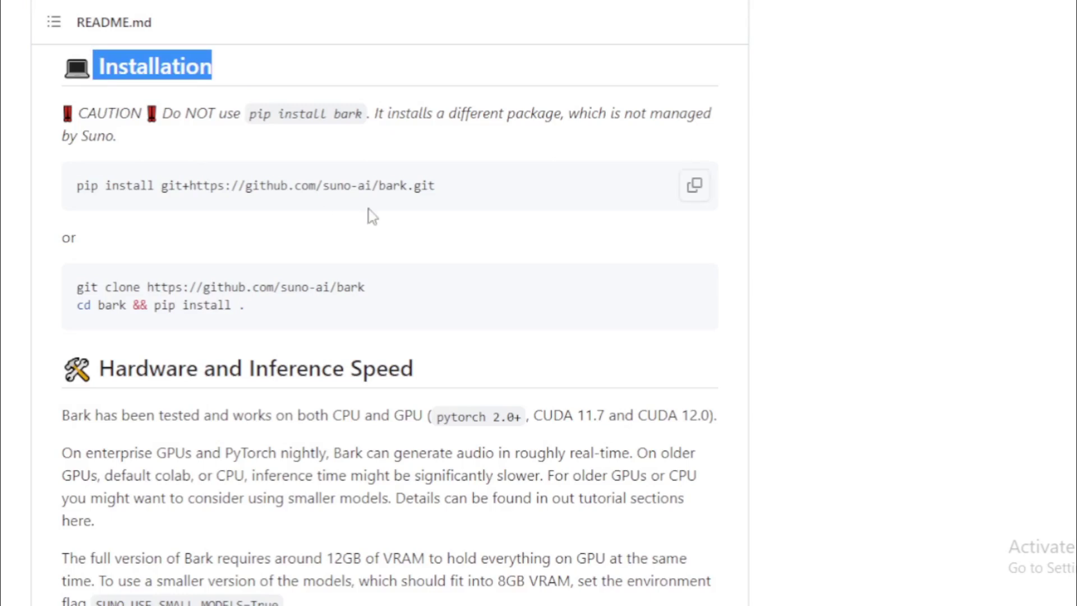
{"action": "left_click_drag", "start_coordinate": [502, 195], "coordinate": [77, 185]}
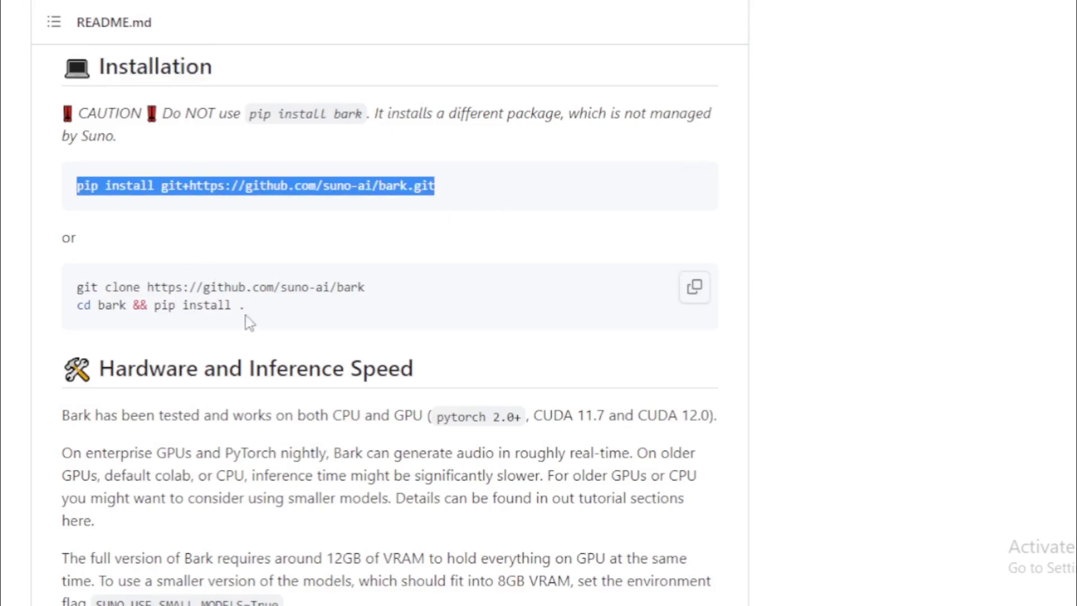
{"action": "left_click_drag", "start_coordinate": [252, 310], "coordinate": [77, 292]}
{"action": "left_click", "coordinate": [1053, 370]}
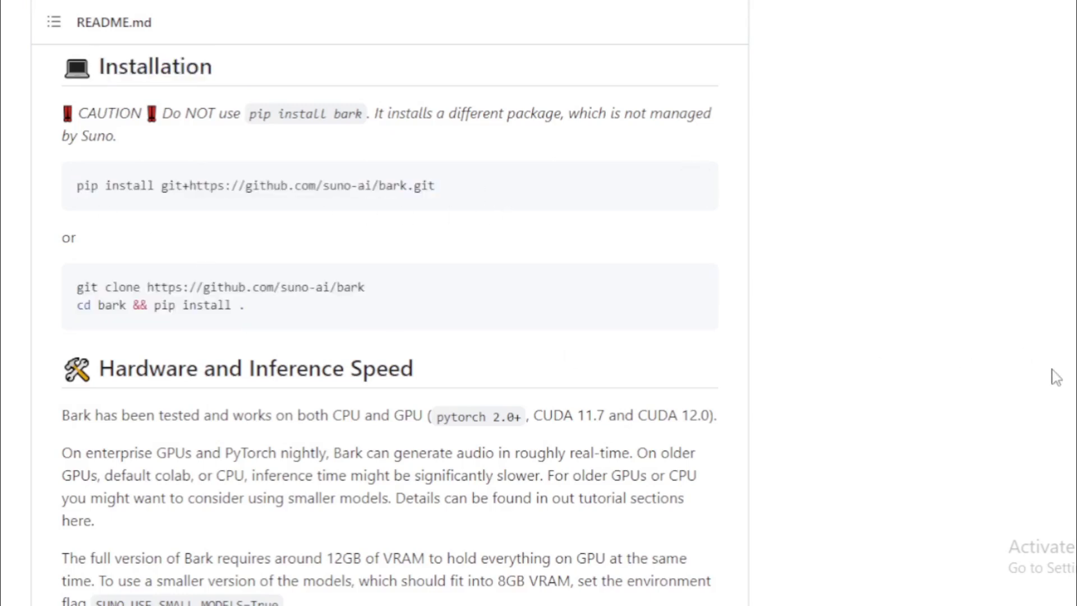
{"action": "scroll", "coordinate": [390, 303], "scroll_direction": "down", "scroll_amount": 3}
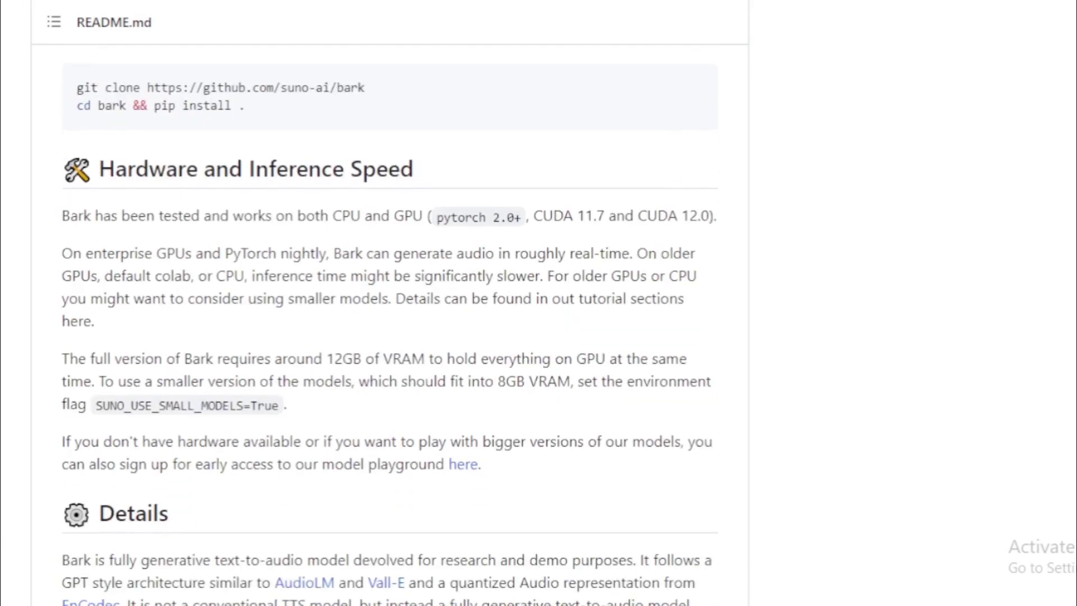
{"action": "left_click_drag", "start_coordinate": [498, 171], "coordinate": [63, 171]}
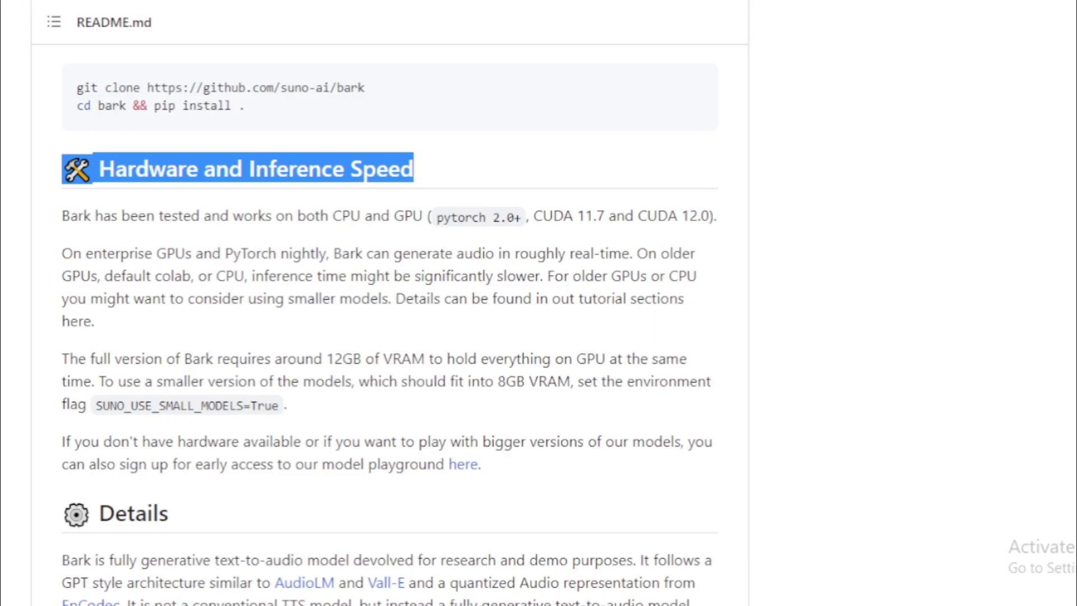
{"action": "scroll", "coordinate": [390, 325], "scroll_direction": "down", "scroll_amount": 6}
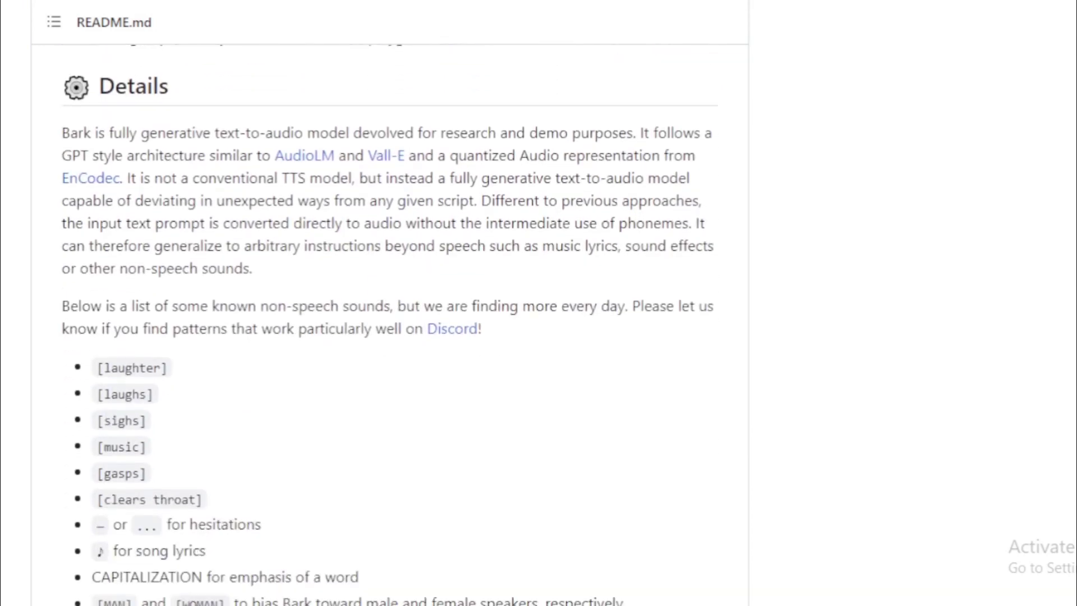
{"action": "scroll", "coordinate": [390, 326], "scroll_direction": "down", "scroll_amount": 8}
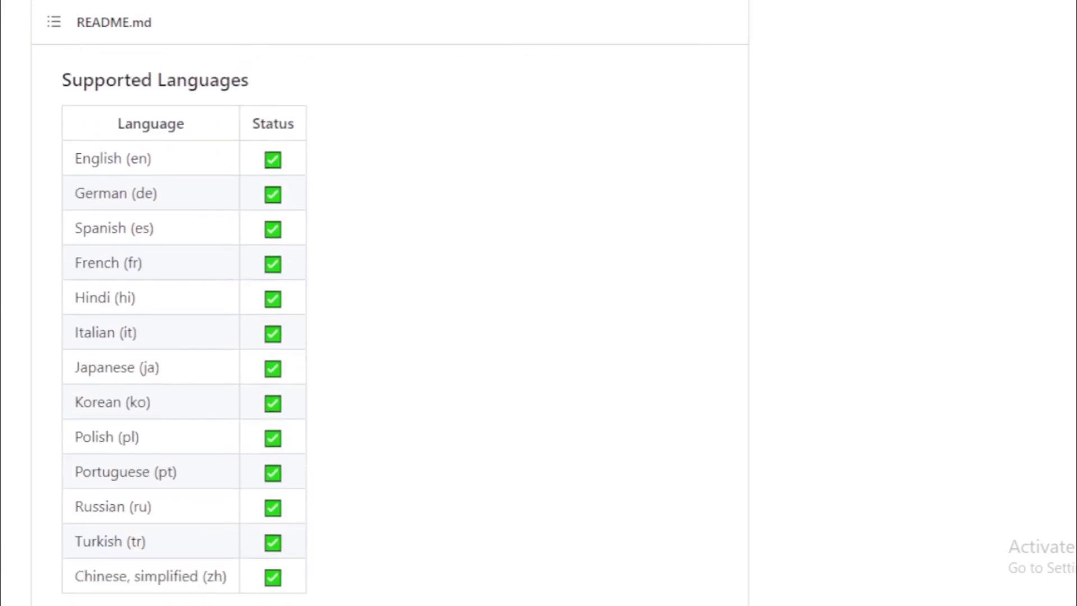
Step: Highlight the Supported Languages heading and its languages table
{"action": "left_click_drag", "start_coordinate": [249, 80], "coordinate": [54, 81]}
{"action": "left_click_drag", "start_coordinate": [103, 125], "coordinate": [240, 594]}
{"action": "left_click", "coordinate": [491, 380]}
{"action": "scroll", "coordinate": [393, 324], "scroll_direction": "down", "scroll_amount": 2}
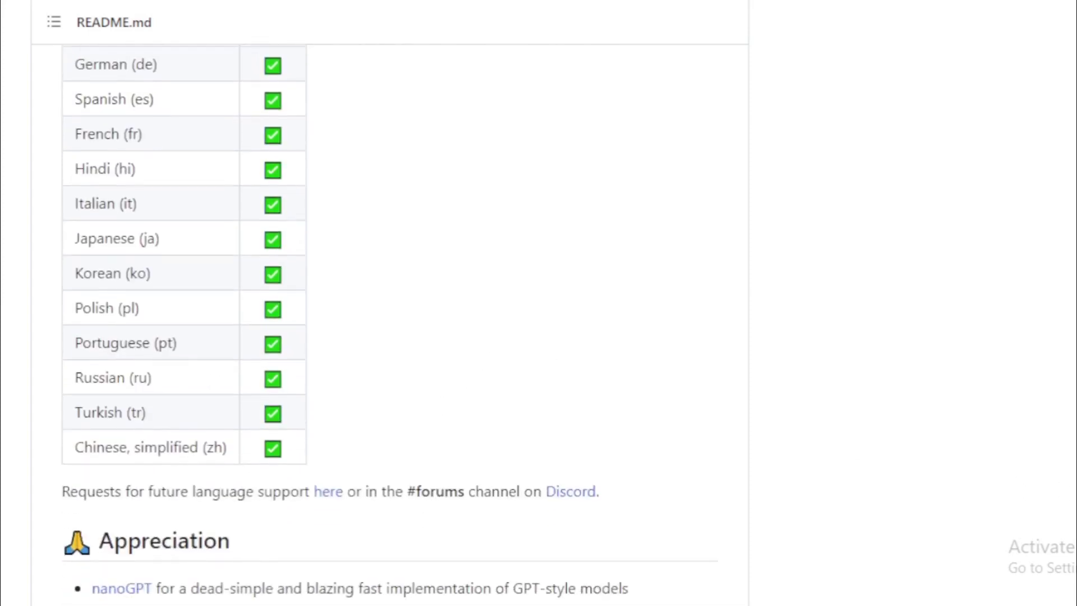
{"action": "scroll", "coordinate": [392, 323], "scroll_direction": "down", "scroll_amount": 9}
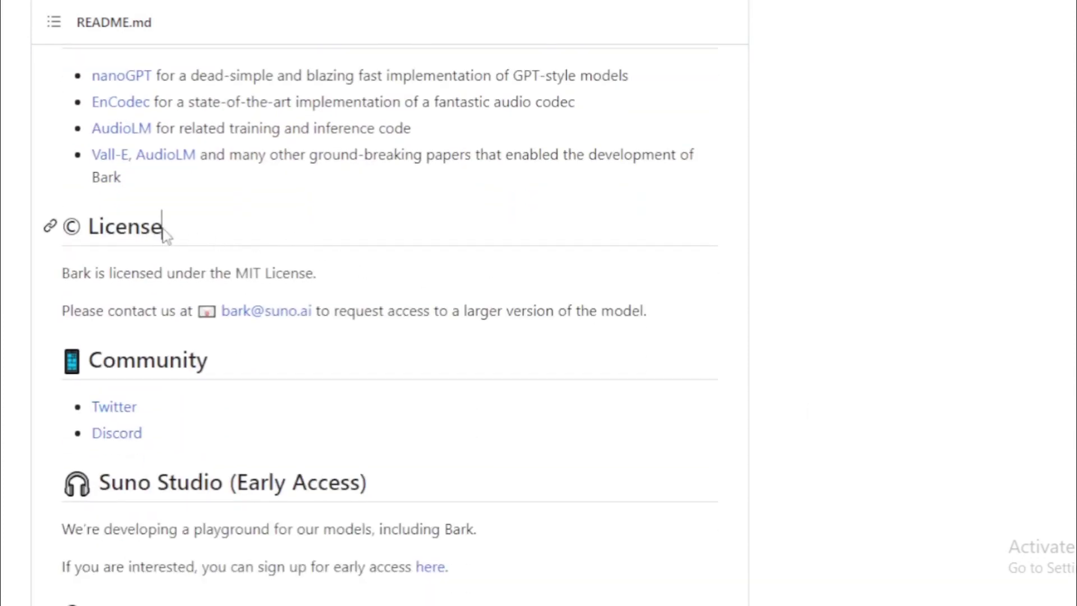
Step: Highlight the License heading, the MIT License sentence, and the Suno Studio heading
{"action": "left_click_drag", "start_coordinate": [163, 226], "coordinate": [79, 227]}
{"action": "left_click_drag", "start_coordinate": [64, 268], "coordinate": [325, 273]}
{"action": "left_click", "coordinate": [376, 292]}
{"action": "scroll", "coordinate": [390, 326], "scroll_direction": "down", "scroll_amount": 6}
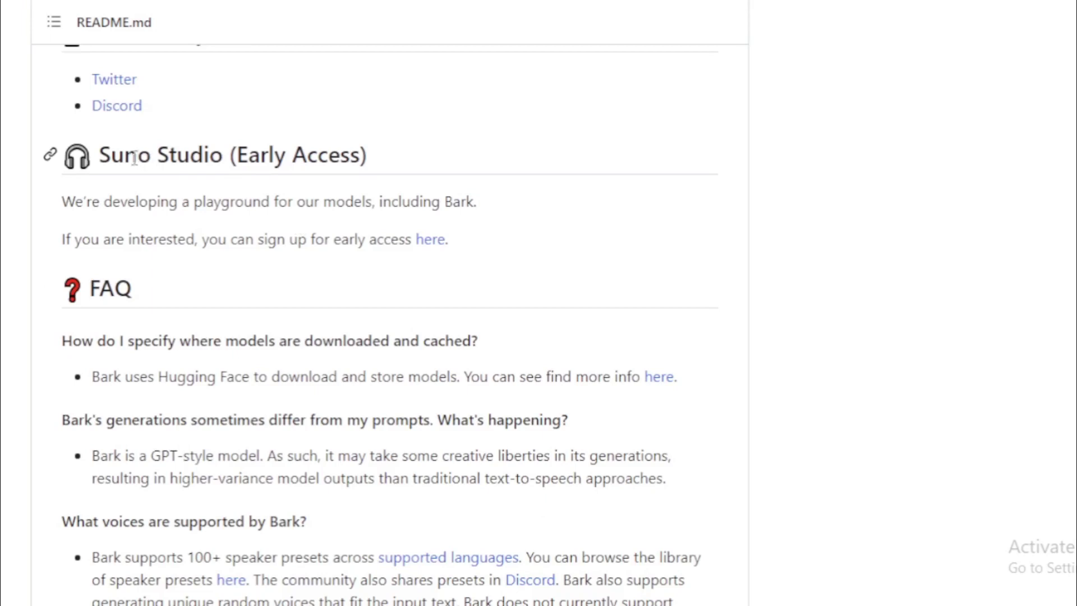
{"action": "left_click_drag", "start_coordinate": [100, 155], "coordinate": [386, 169]}
{"action": "left_click", "coordinate": [389, 164]}
{"action": "scroll", "coordinate": [389, 303], "scroll_direction": "down", "scroll_amount": 5}
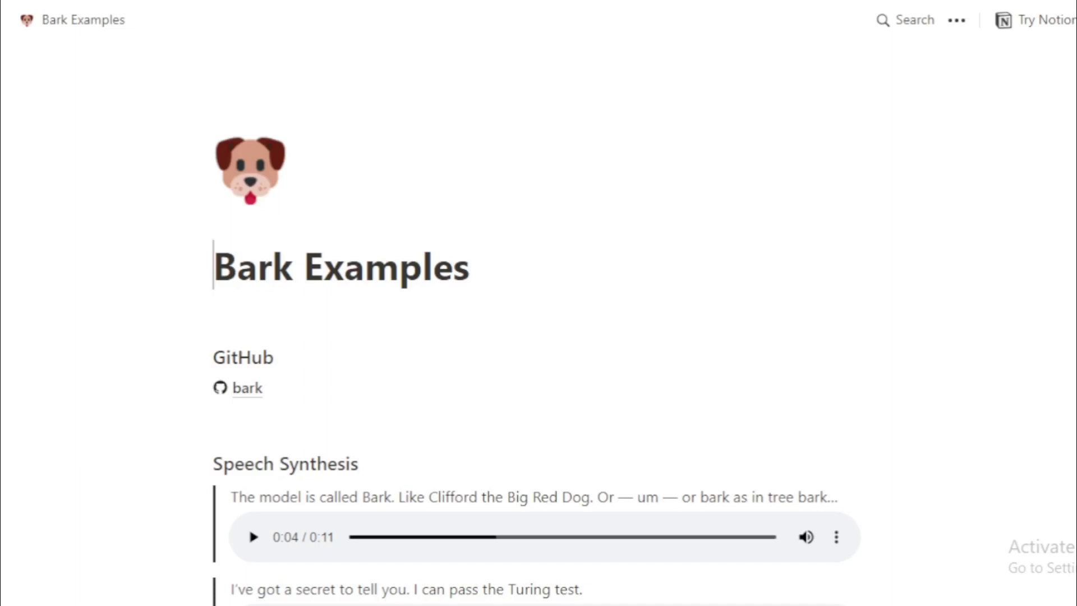
Step: Play the first Speech Synthesis clip and the Turing test clip on Bark Examples
{"action": "scroll", "coordinate": [536, 364], "scroll_direction": "down", "scroll_amount": 4}
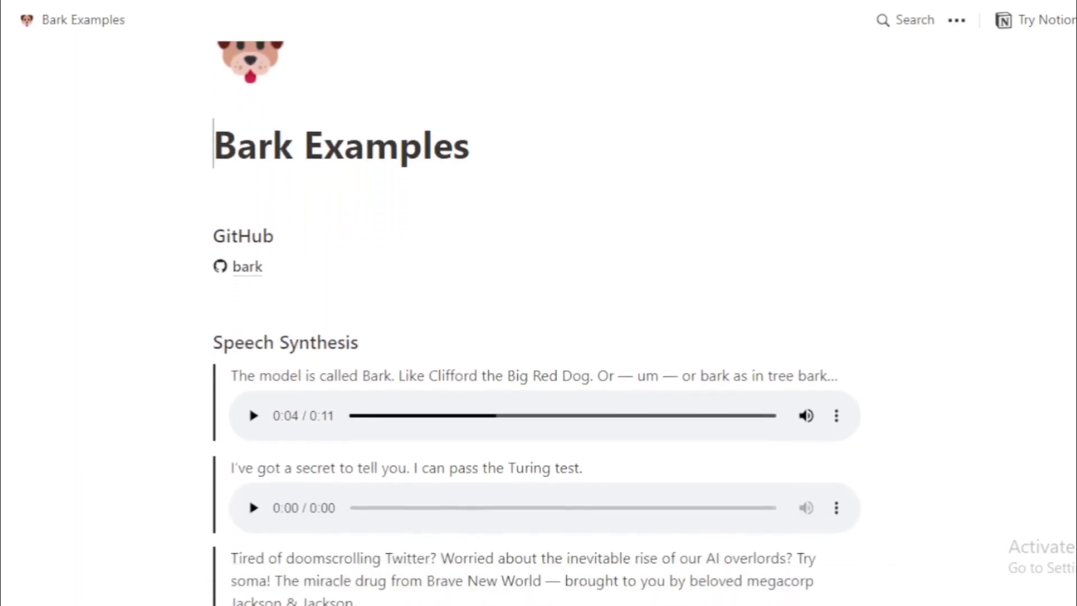
{"action": "scroll", "coordinate": [536, 323], "scroll_direction": "down", "scroll_amount": 2}
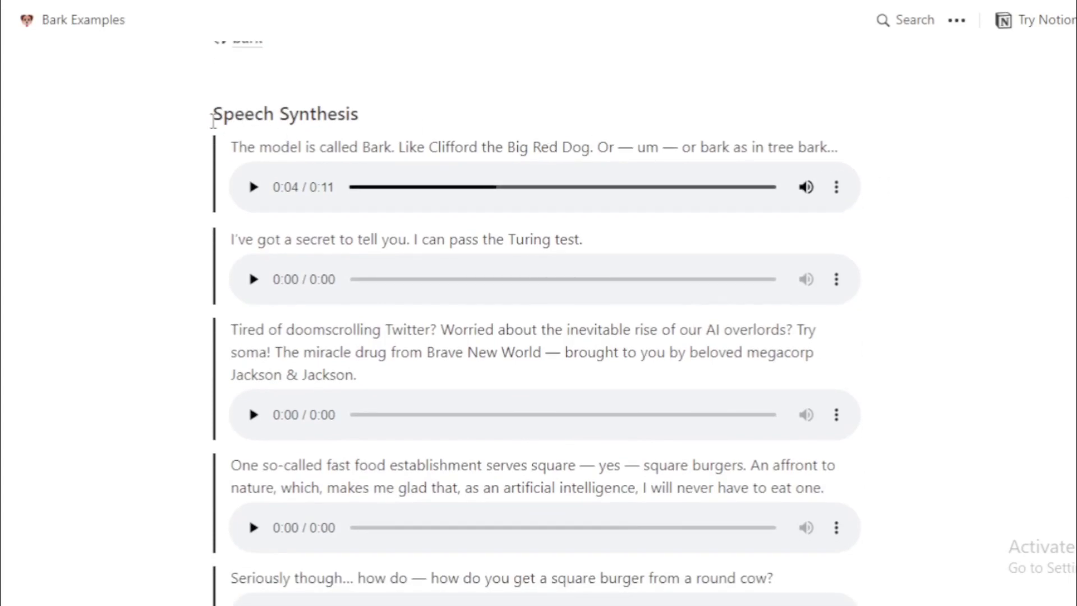
{"action": "left_click_drag", "start_coordinate": [215, 120], "coordinate": [359, 125]}
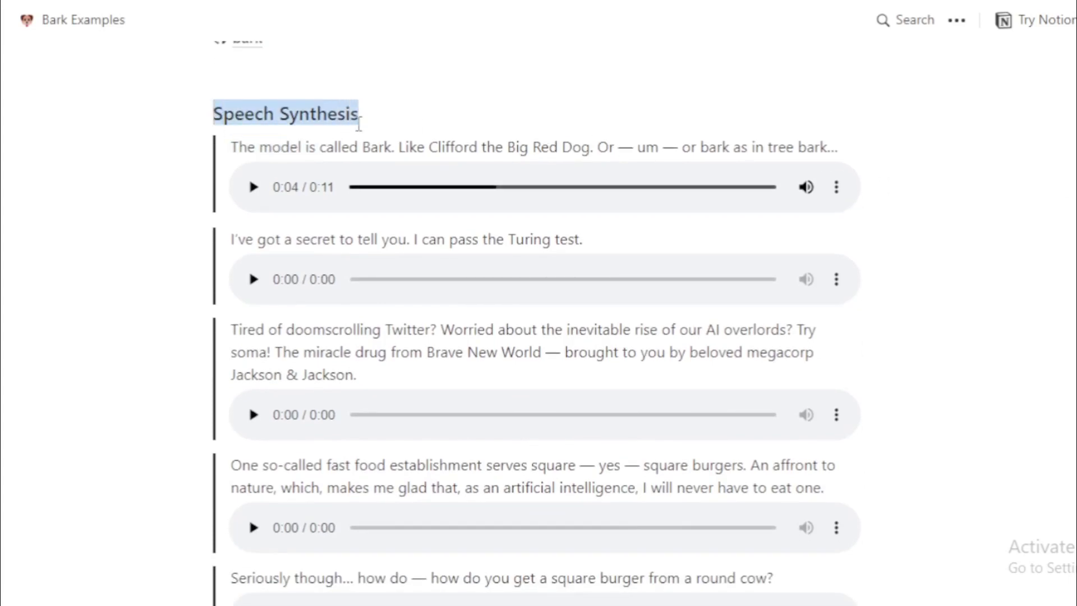
{"action": "left_click_drag", "start_coordinate": [233, 147], "coordinate": [838, 147]}
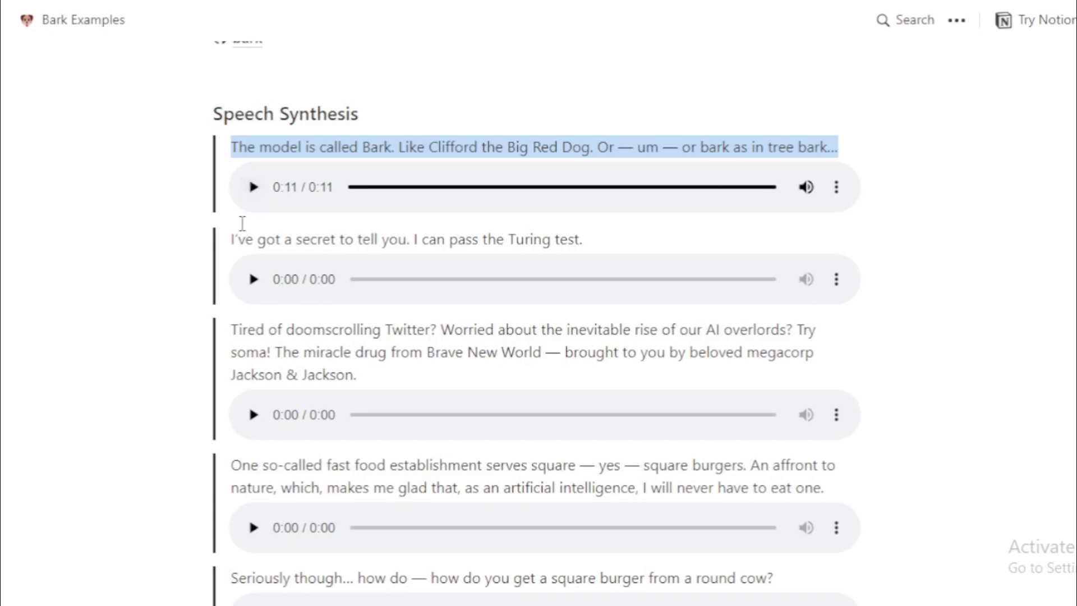
{"action": "left_click_drag", "start_coordinate": [231, 239], "coordinate": [579, 238]}
{"action": "left_click", "coordinate": [260, 280]}
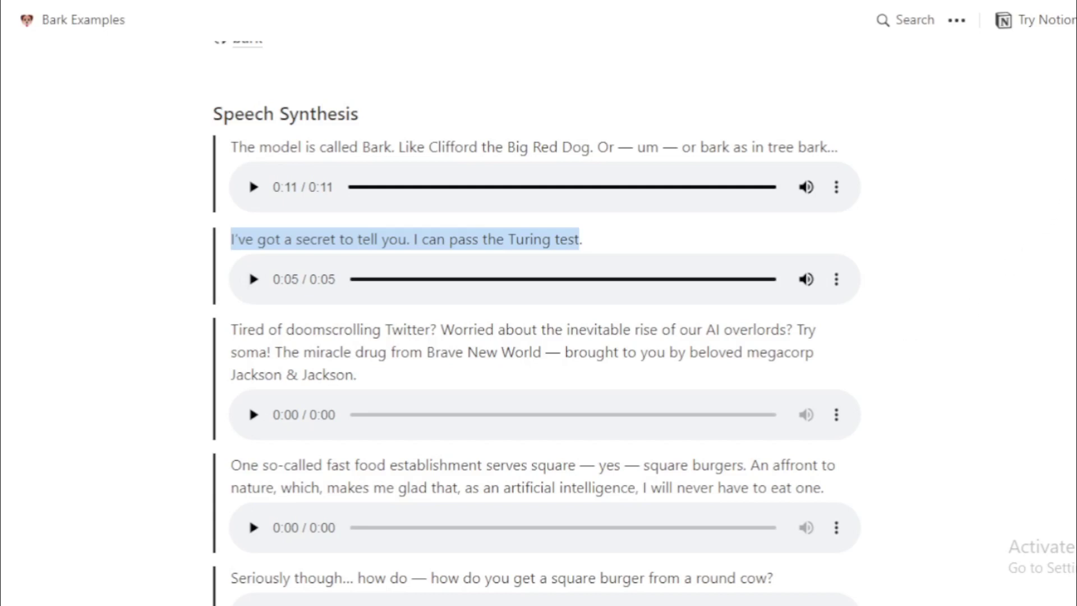
{"action": "scroll", "coordinate": [537, 323], "scroll_direction": "down", "scroll_amount": 5}
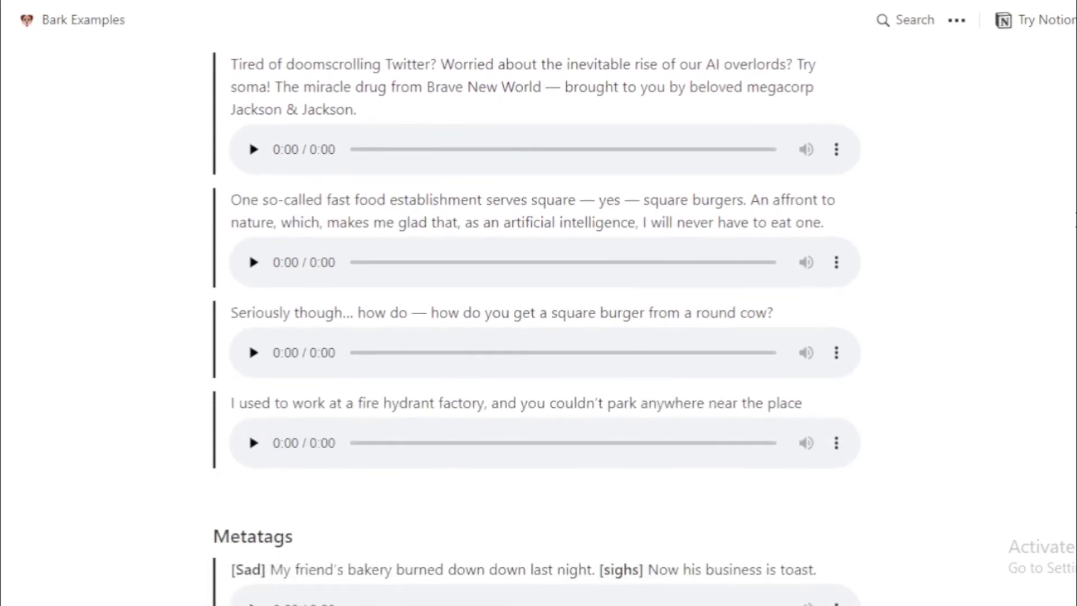
Step: Play the [Sad] bakery Metatags clip, then the 'face for radio' clip
{"action": "scroll", "coordinate": [1066, 281], "scroll_direction": "down", "scroll_amount": 6}
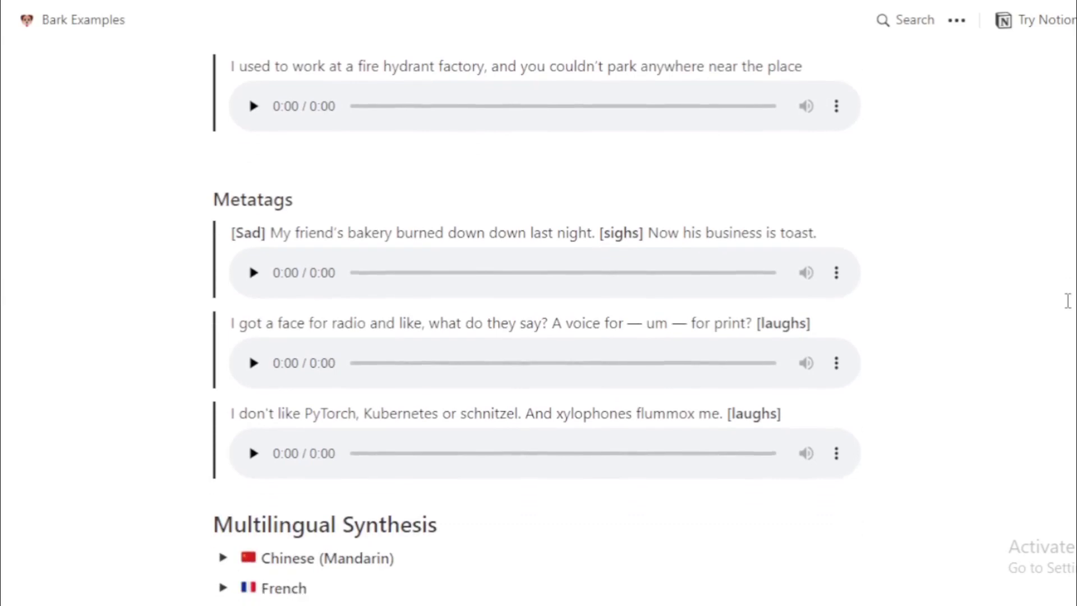
{"action": "left_click_drag", "start_coordinate": [219, 184], "coordinate": [815, 216]}
{"action": "left_click", "coordinate": [262, 213]}
{"action": "left_click", "coordinate": [724, 217]}
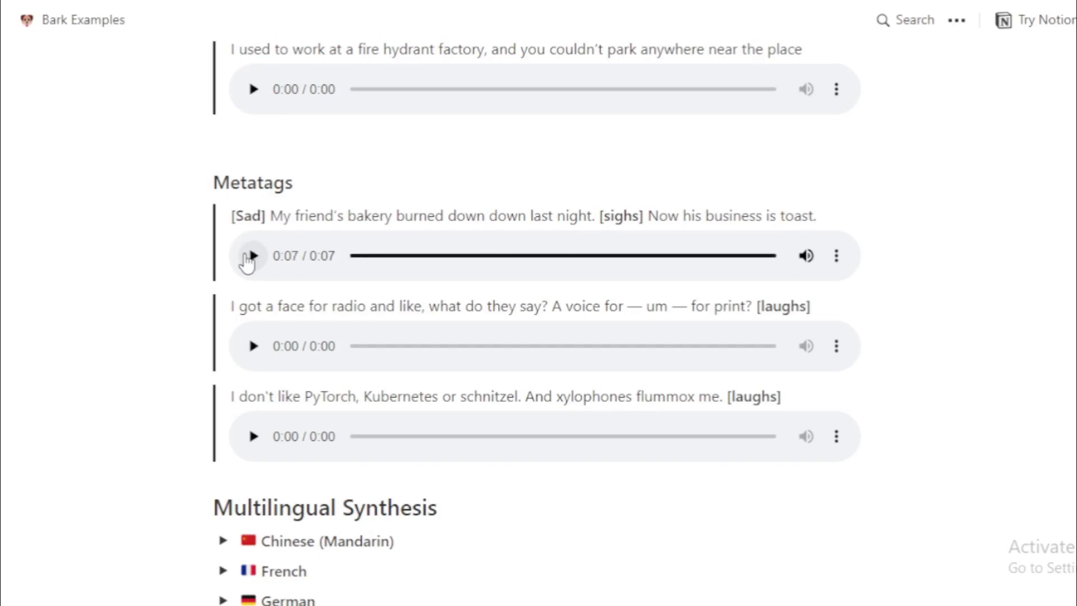
{"action": "left_click_drag", "start_coordinate": [230, 309], "coordinate": [817, 294]}
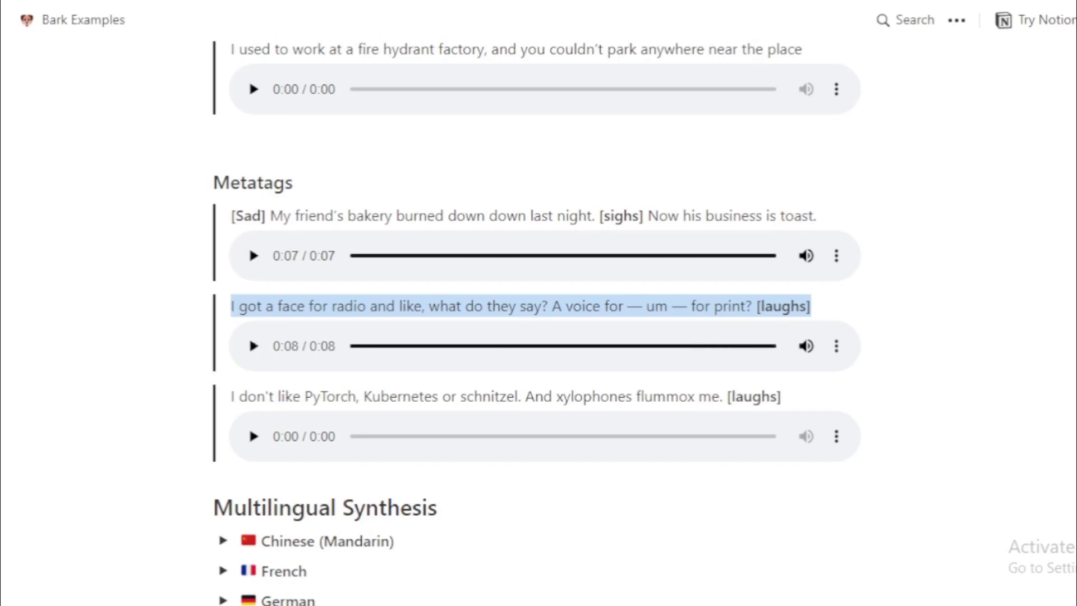
{"action": "scroll", "coordinate": [537, 323], "scroll_direction": "down", "scroll_amount": 5}
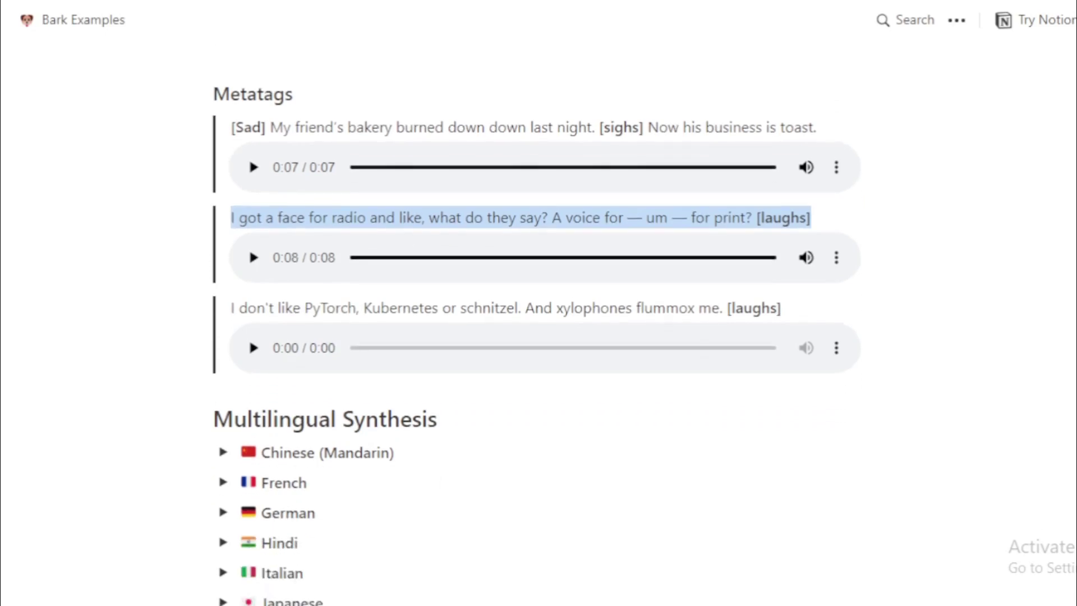
{"action": "scroll", "coordinate": [365, 178], "scroll_direction": "down", "scroll_amount": 2}
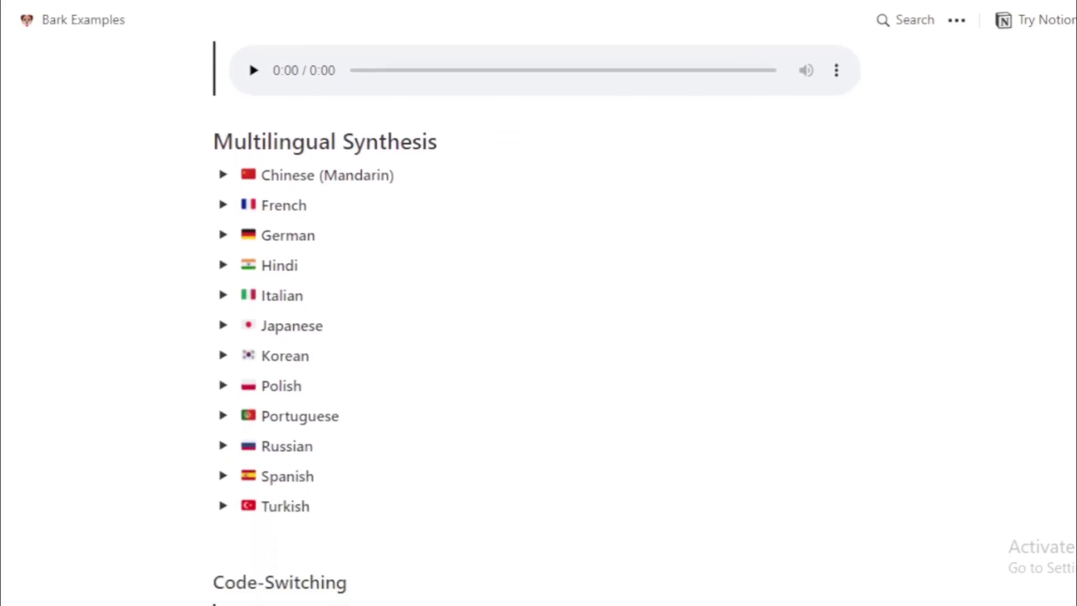
Step: Expand, play and collapse the Chinese (Mandarin) and German multilingual samples
{"action": "left_click_drag", "start_coordinate": [216, 140], "coordinate": [437, 151]}
{"action": "left_click", "coordinate": [223, 175]}
{"action": "left_click", "coordinate": [281, 303]}
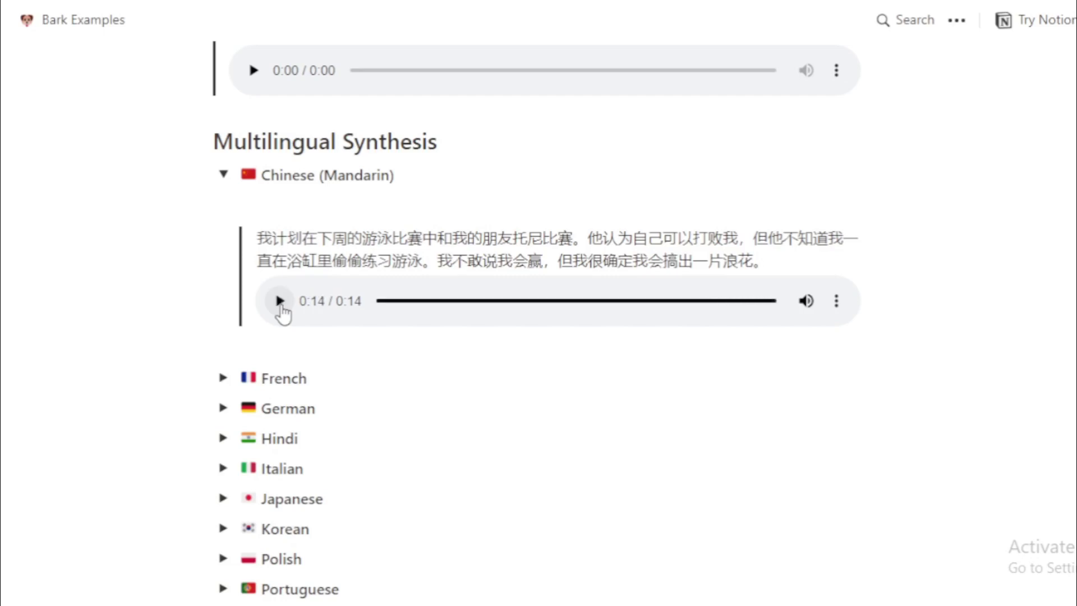
{"action": "left_click", "coordinate": [223, 176]}
{"action": "left_click", "coordinate": [223, 236]}
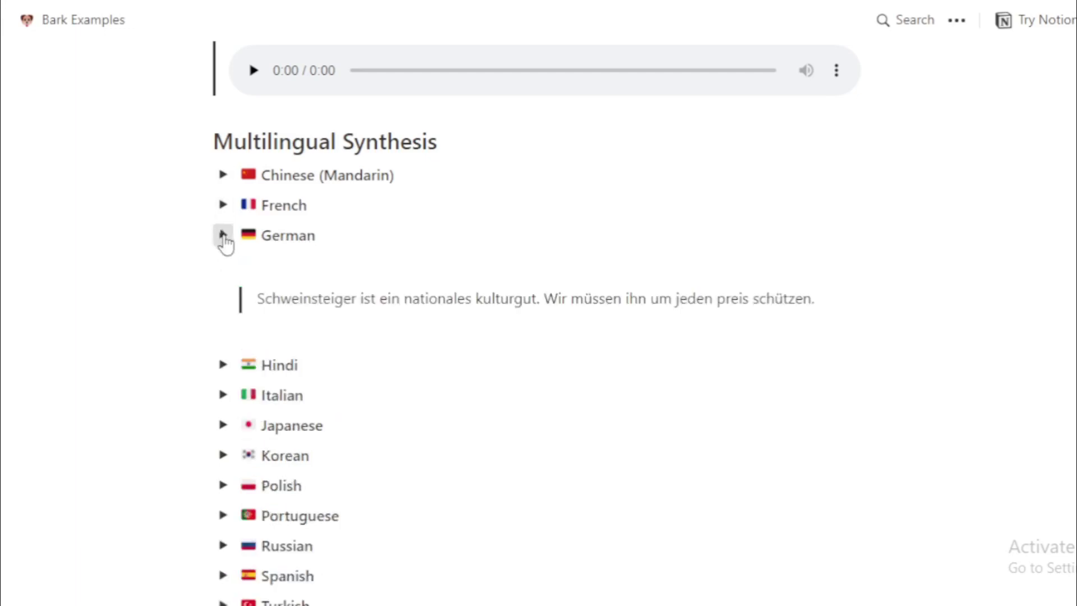
{"action": "left_click", "coordinate": [278, 340]}
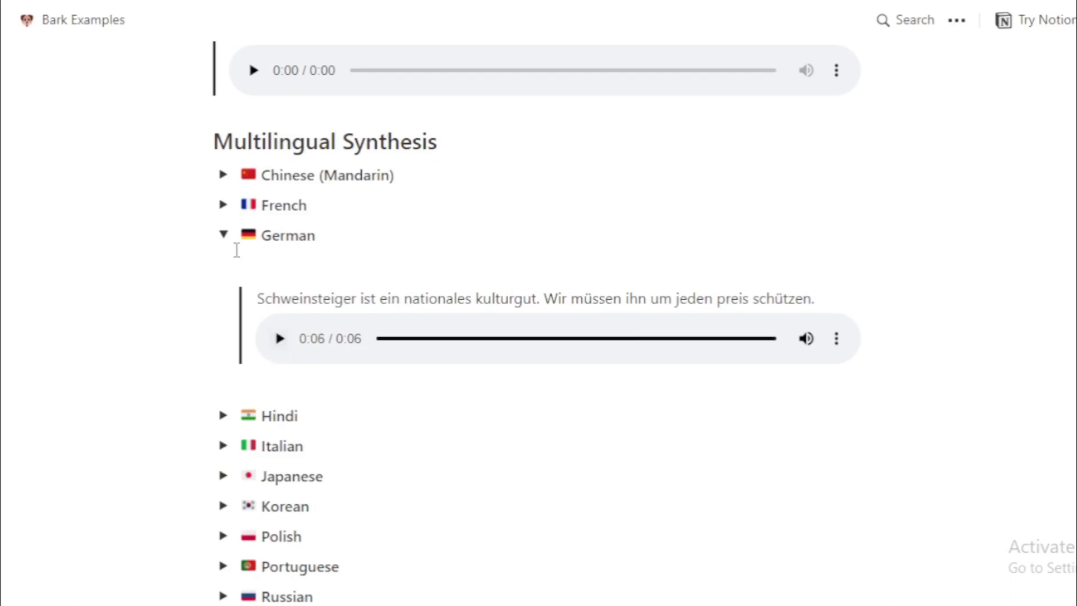
{"action": "left_click", "coordinate": [224, 234]}
Step: Play the Hindi sample, collapse it, and expand the Turkish sample
{"action": "left_click", "coordinate": [224, 271]}
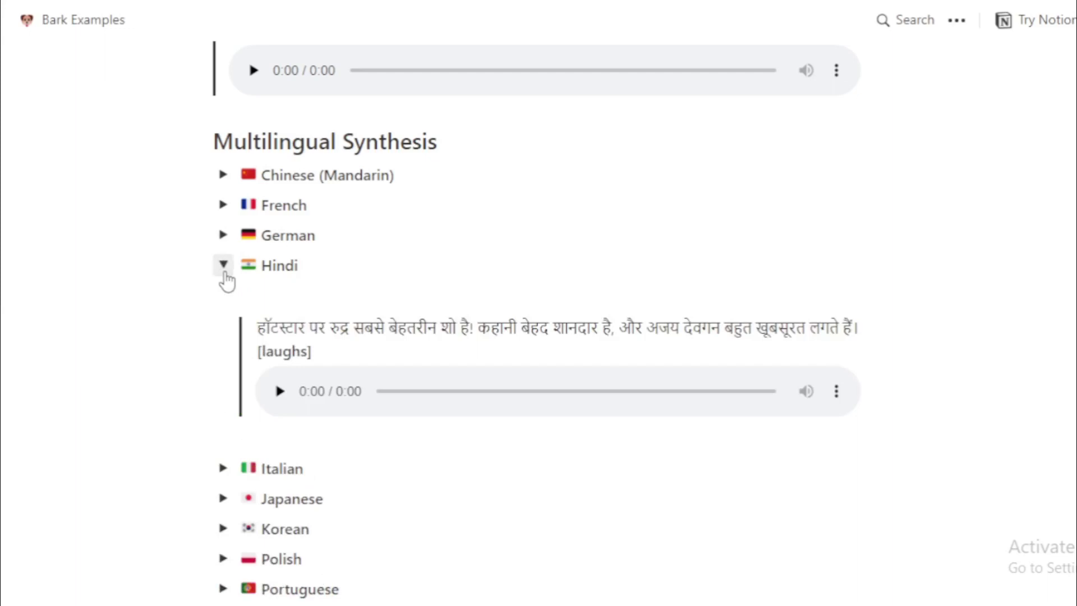
{"action": "left_click", "coordinate": [276, 393]}
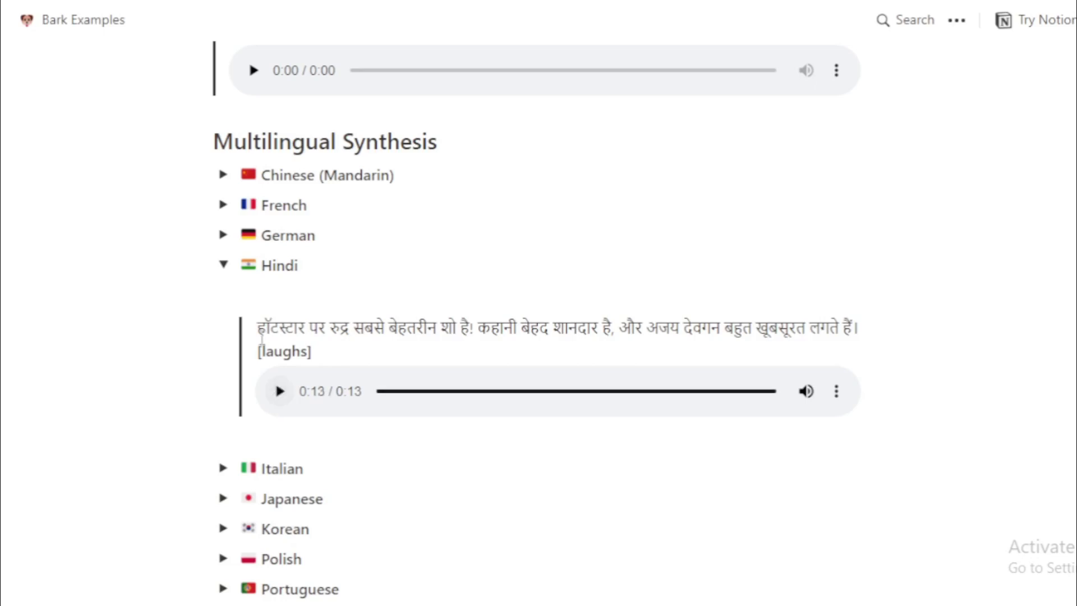
{"action": "left_click", "coordinate": [222, 268]}
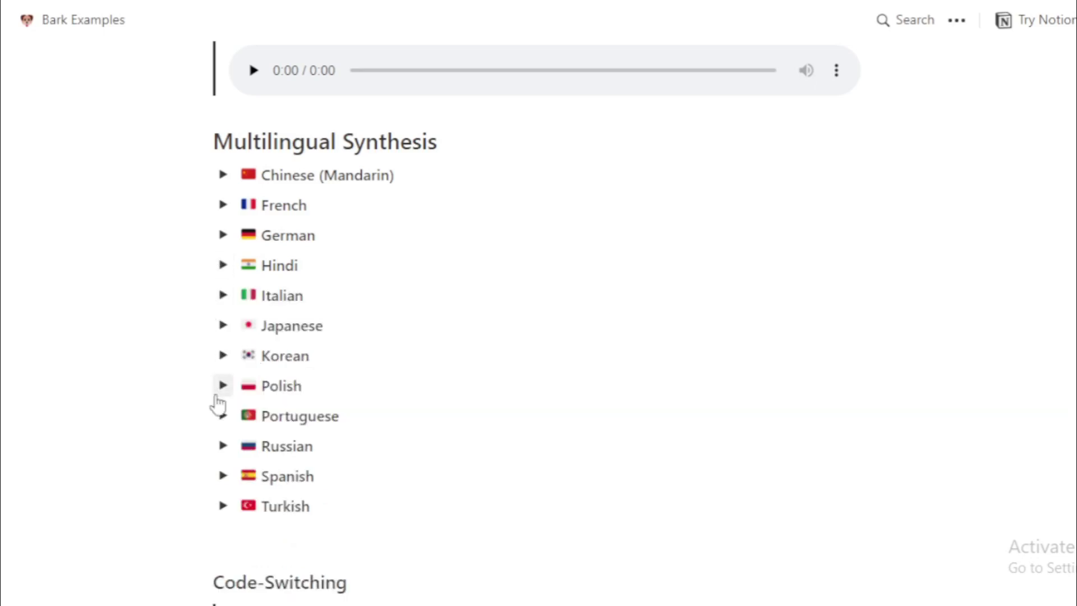
{"action": "left_click", "coordinate": [222, 507]}
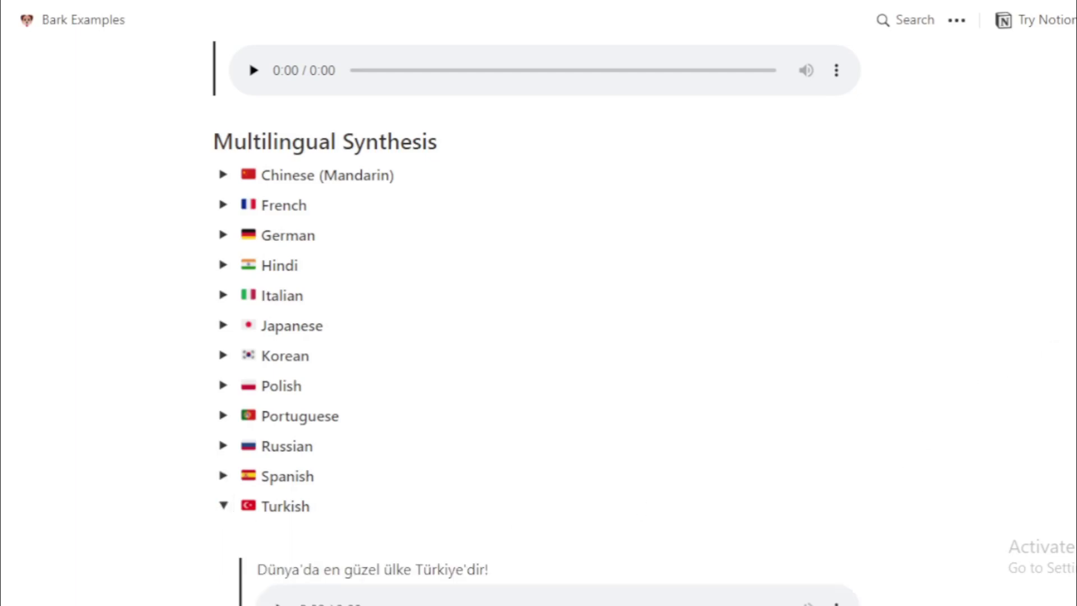
{"action": "scroll", "coordinate": [418, 335], "scroll_direction": "down", "scroll_amount": 5}
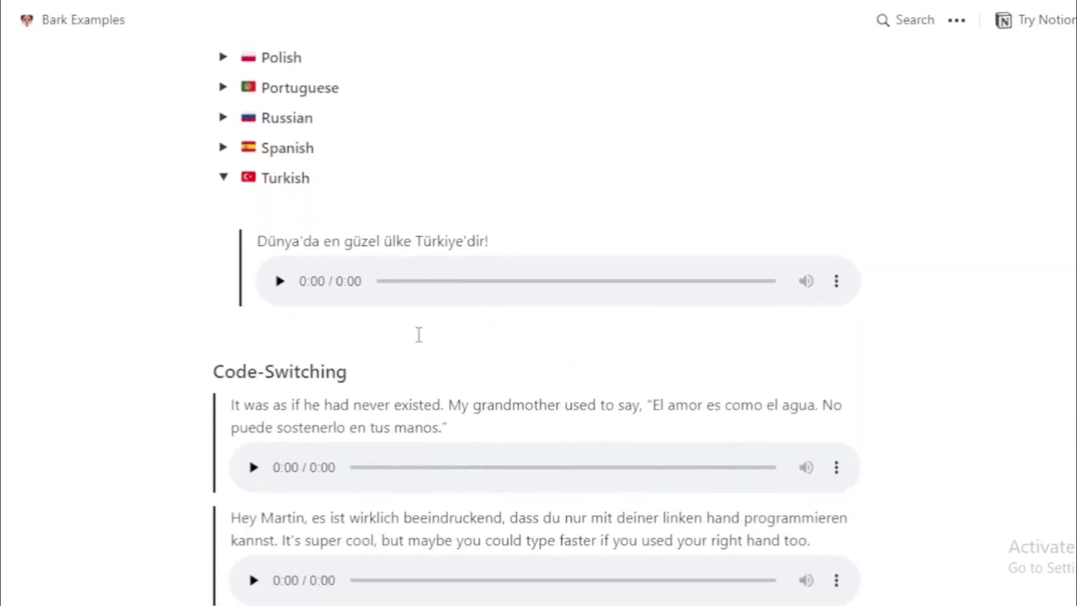
Step: Play and collapse the Turkish sample, then highlight the Code-Switching heading
{"action": "left_click", "coordinate": [279, 281]}
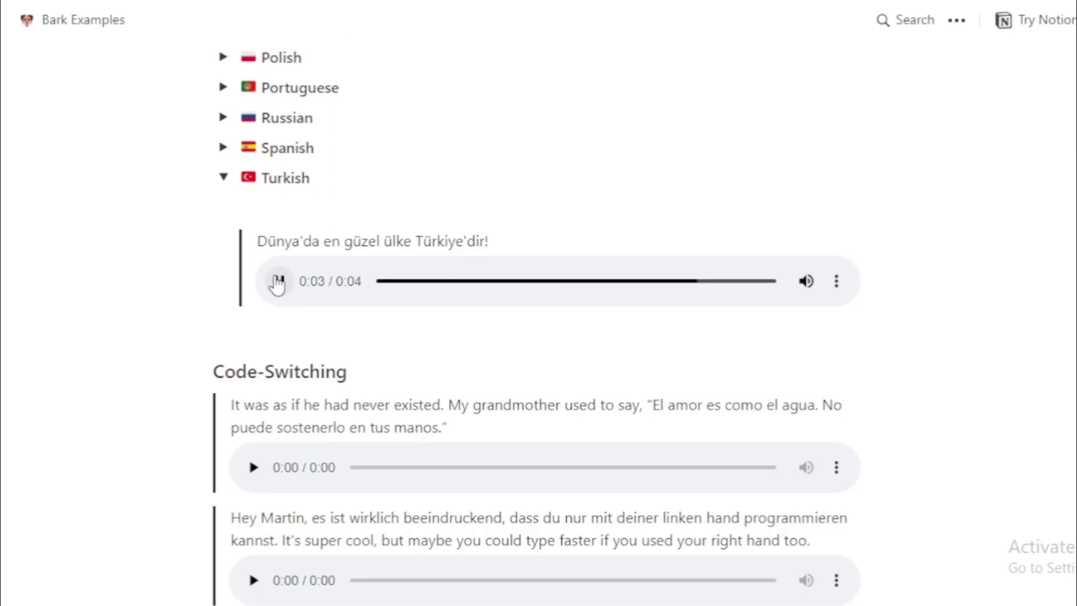
{"action": "left_click", "coordinate": [223, 178]}
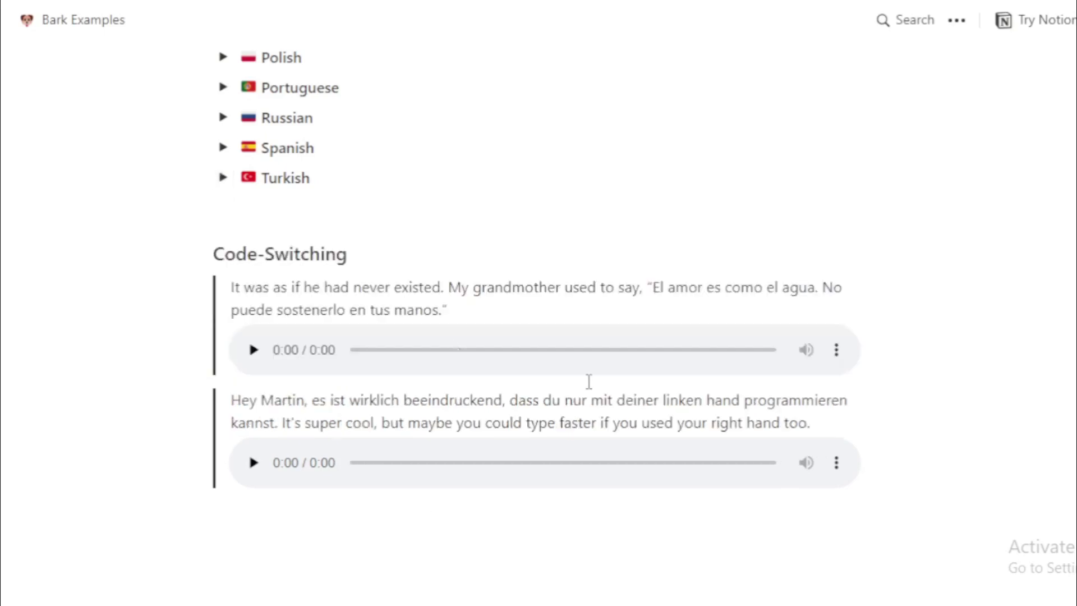
{"action": "left_click_drag", "start_coordinate": [354, 265], "coordinate": [213, 268]}
{"action": "left_click", "coordinate": [233, 247]}
Step: Play the first English-Spanish Code-Switching clip and scroll back up the page
{"action": "left_click_drag", "start_coordinate": [231, 286], "coordinate": [465, 308]}
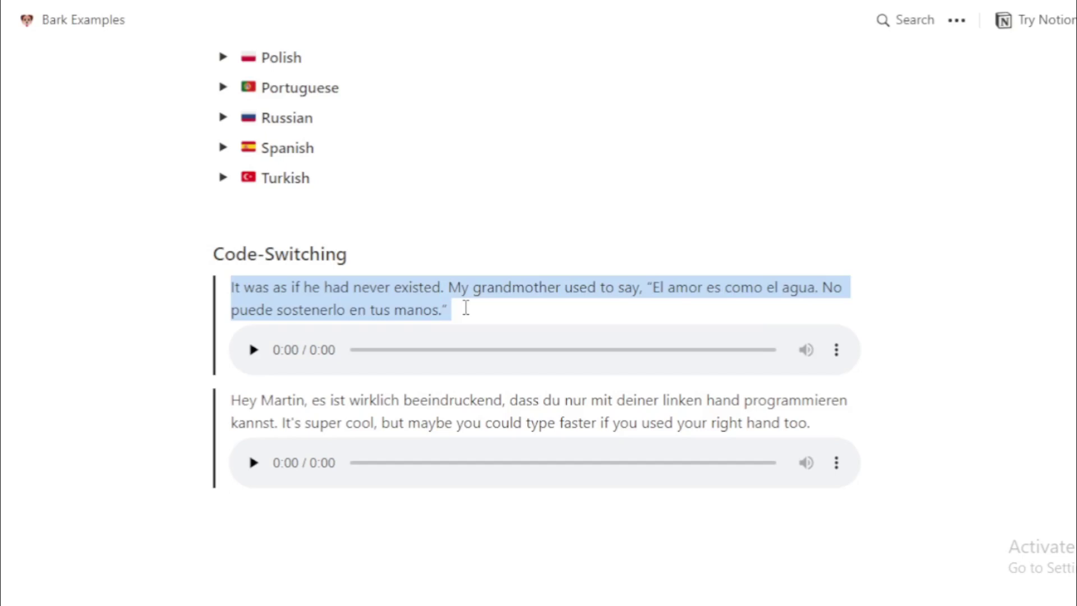
{"action": "left_click", "coordinate": [466, 308]}
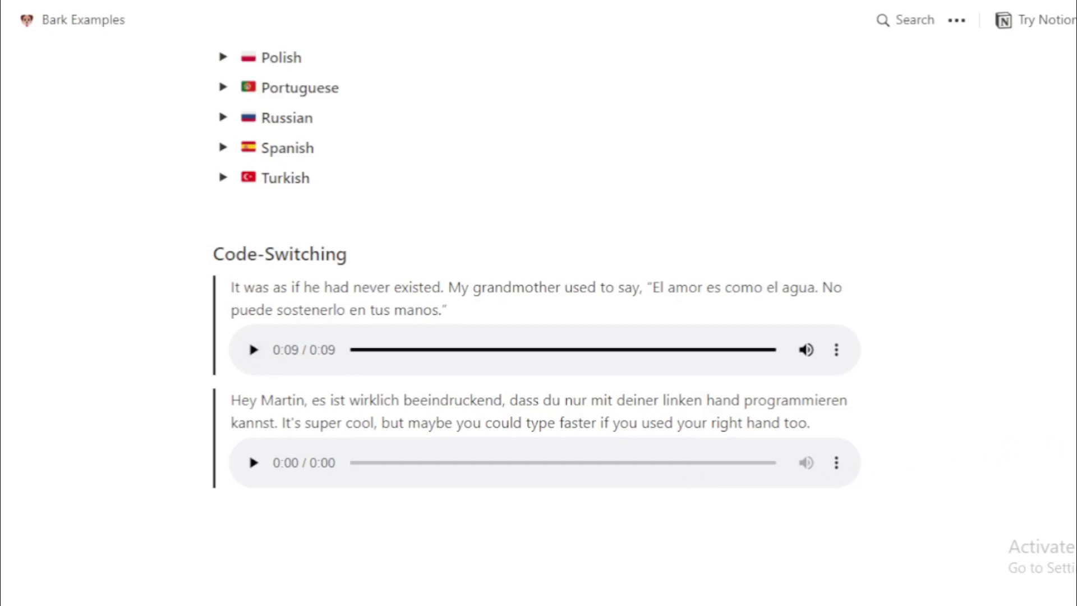
{"action": "scroll", "coordinate": [1073, 503], "scroll_direction": "down", "scroll_amount": 3}
{"action": "scroll", "coordinate": [538, 303], "scroll_direction": "up", "scroll_amount": 15}
{"action": "scroll", "coordinate": [539, 303], "scroll_direction": "up", "scroll_amount": 10}
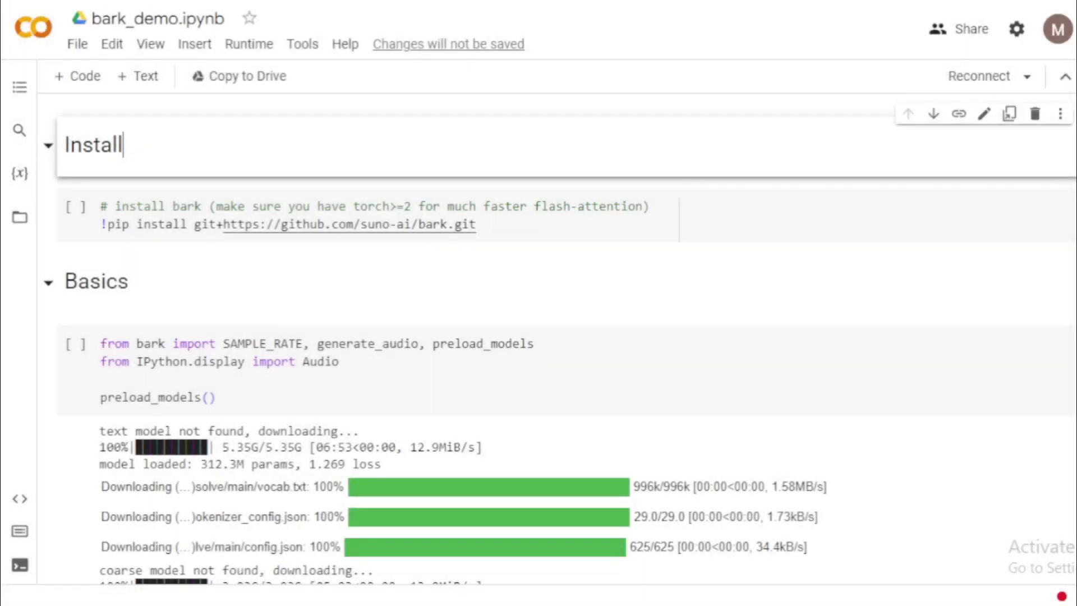
Step: Highlight the Install heading and the 'install bark' comment in bark_demo.ipynb
{"action": "left_click_drag", "start_coordinate": [151, 141], "coordinate": [67, 138]}
{"action": "left_click", "coordinate": [66, 138]}
{"action": "left_click_drag", "start_coordinate": [115, 205], "coordinate": [202, 205]}
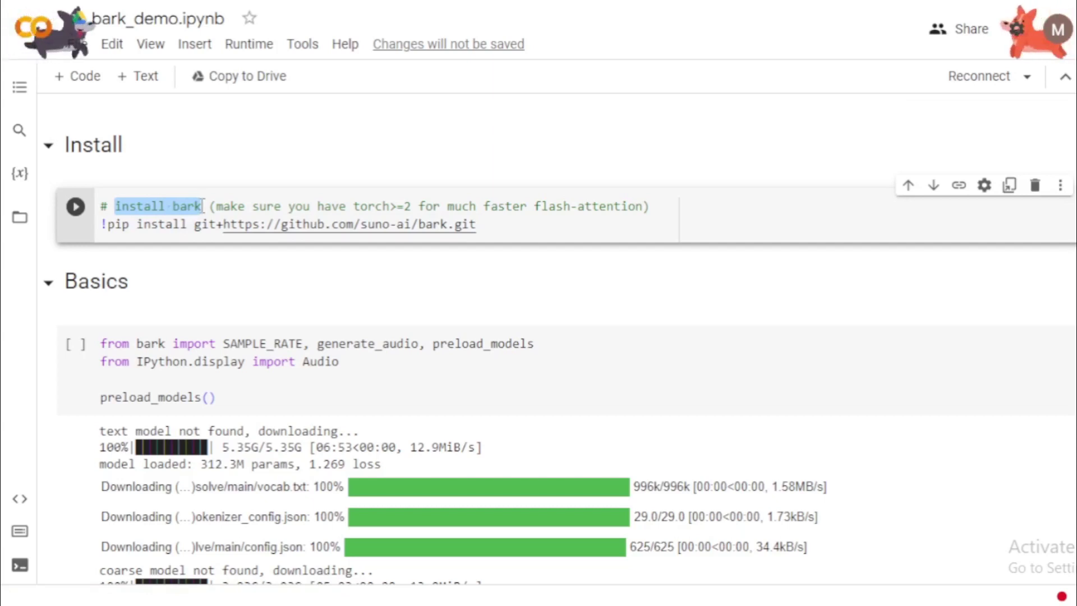
{"action": "left_click", "coordinate": [202, 206]}
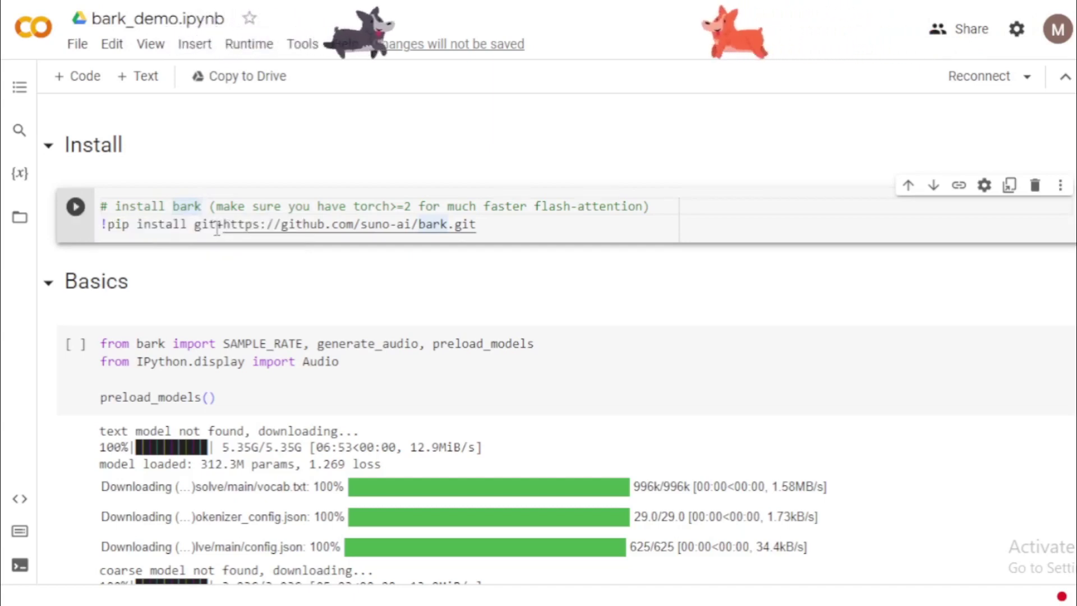
Step: Highlight the Basics heading and the preload_models() call in its code cell
{"action": "left_click_drag", "start_coordinate": [138, 286], "coordinate": [63, 289]}
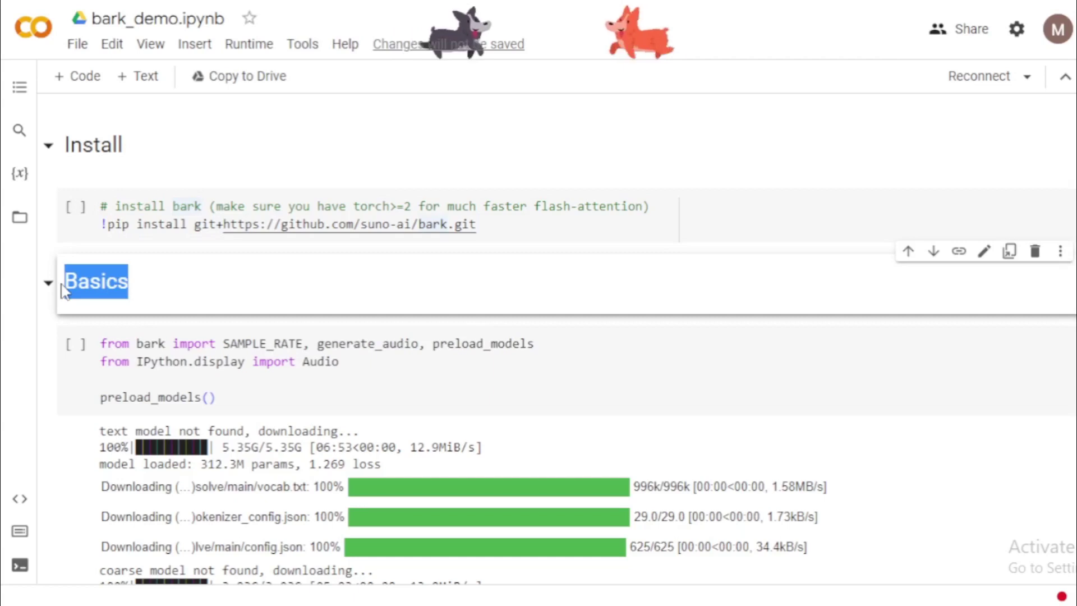
{"action": "left_click", "coordinate": [63, 289]}
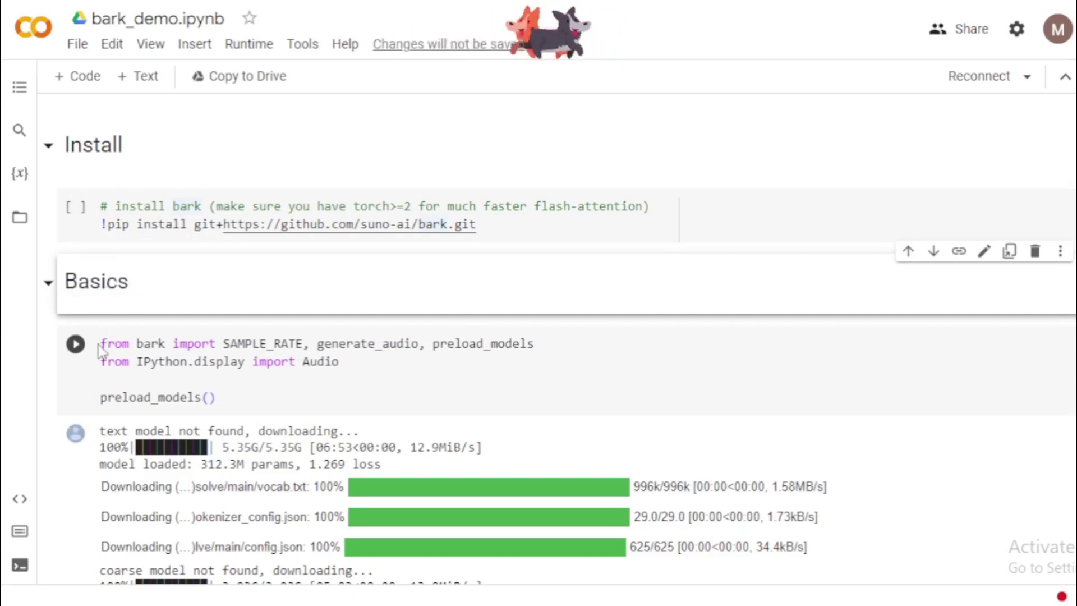
{"action": "left_click", "coordinate": [101, 351]}
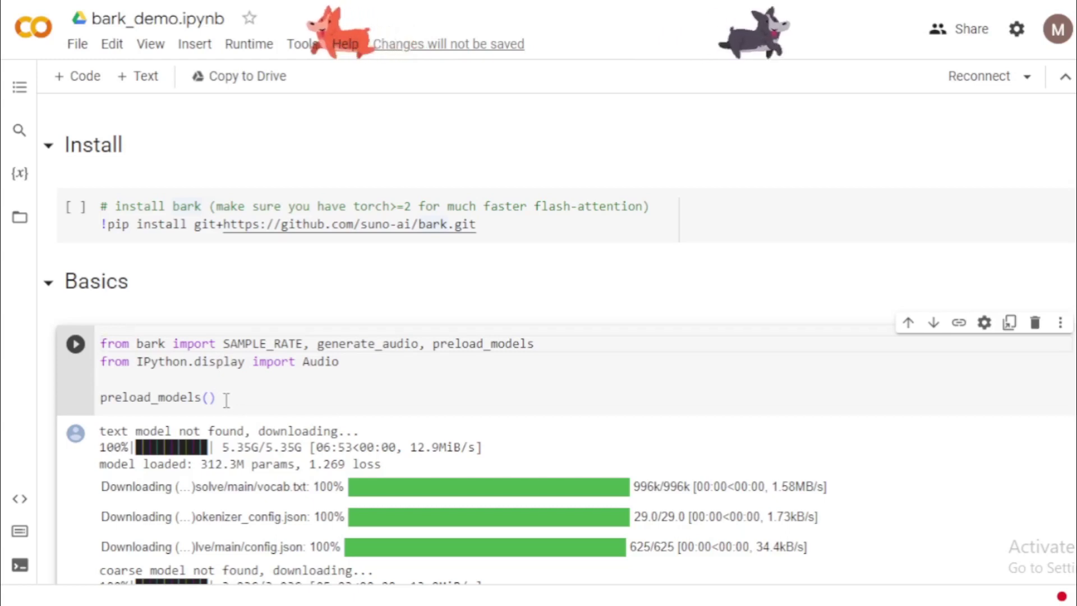
{"action": "left_click_drag", "start_coordinate": [101, 398], "coordinate": [203, 401]}
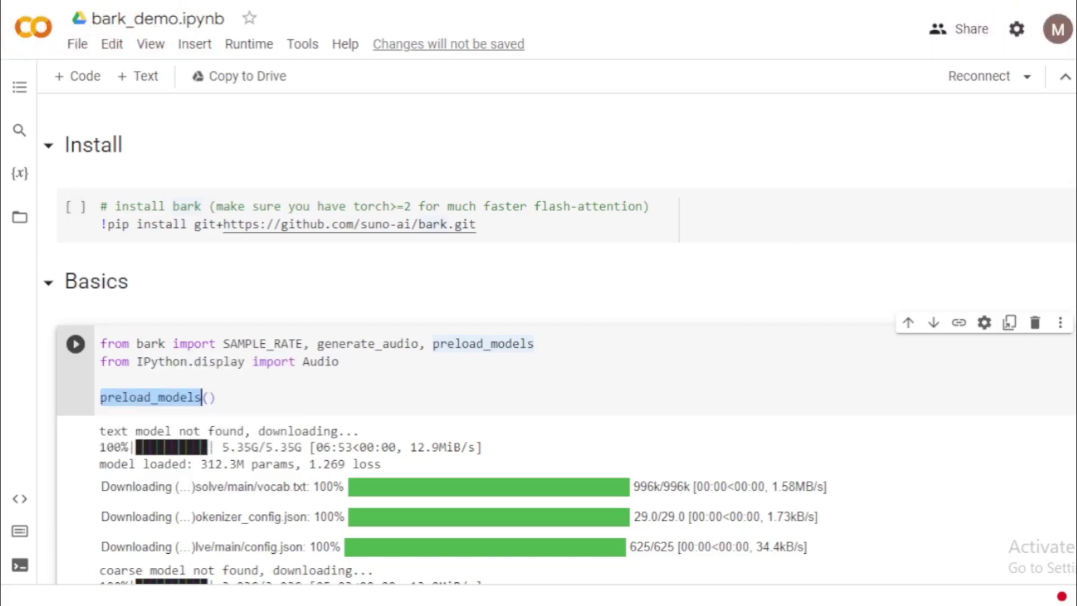
{"action": "scroll", "coordinate": [559, 339], "scroll_direction": "down", "scroll_amount": 8}
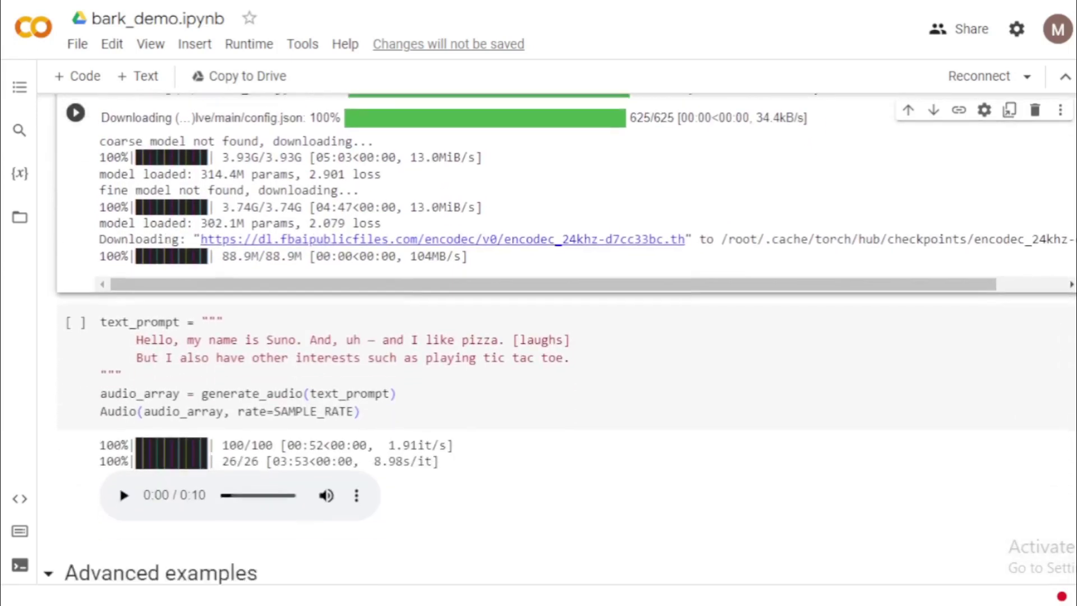
Step: Select the pizza and tic tac toe text_prompt and play its 0:10 generated audio
{"action": "scroll", "coordinate": [559, 339], "scroll_direction": "down", "scroll_amount": 2}
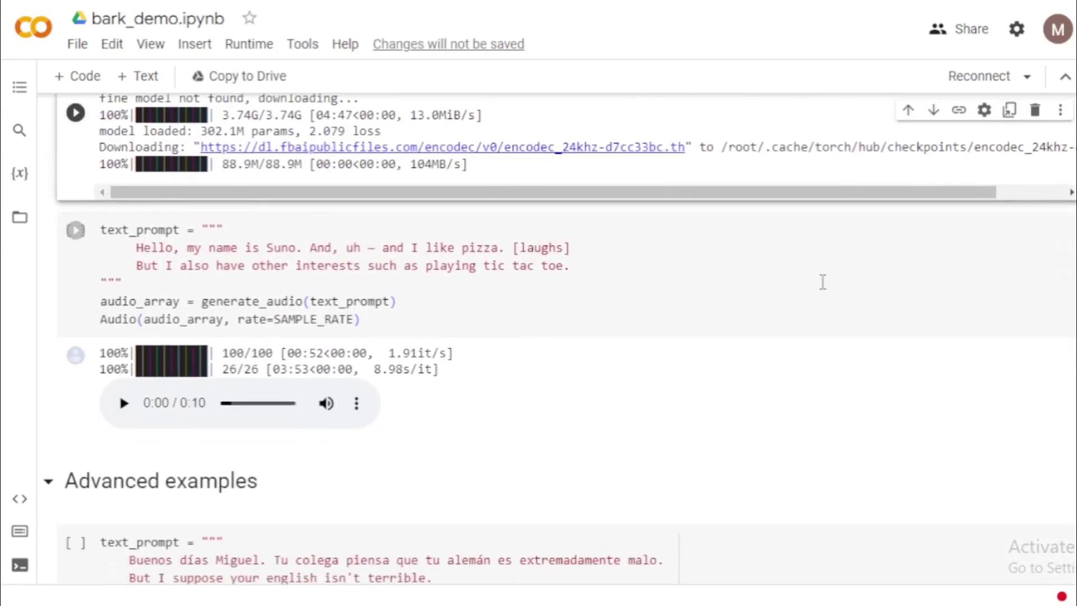
{"action": "left_click", "coordinate": [103, 234]}
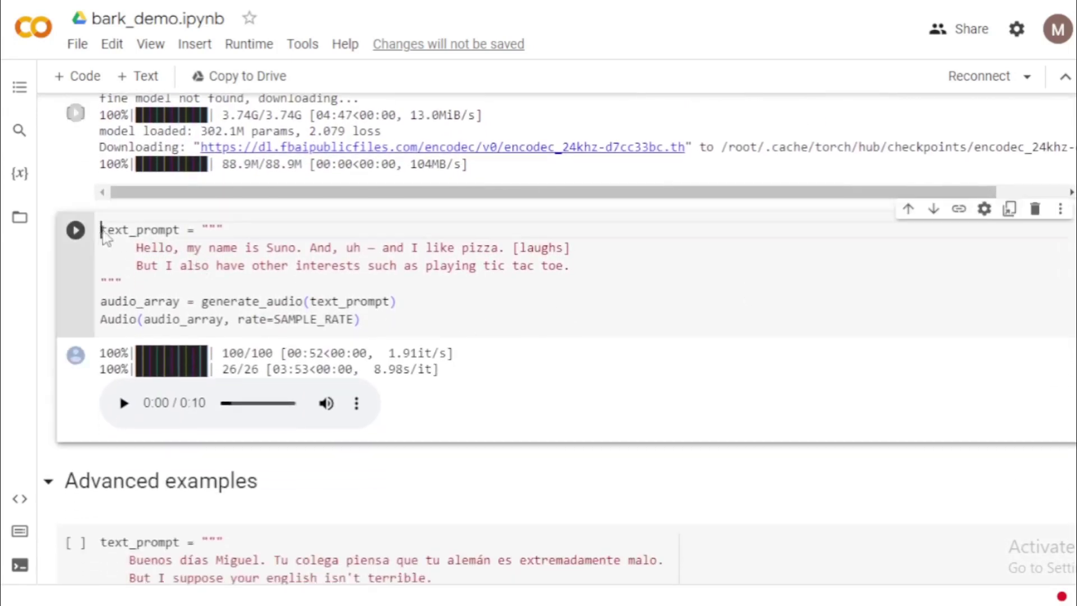
{"action": "left_click_drag", "start_coordinate": [195, 230], "coordinate": [584, 268]}
{"action": "left_click", "coordinate": [583, 268]}
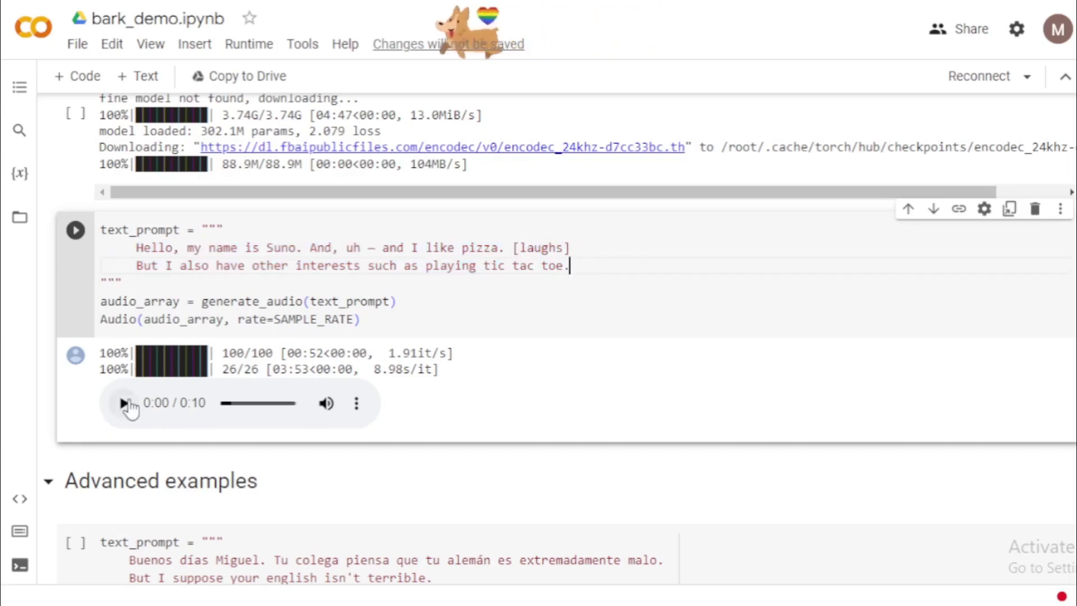
{"action": "left_click", "coordinate": [128, 408]}
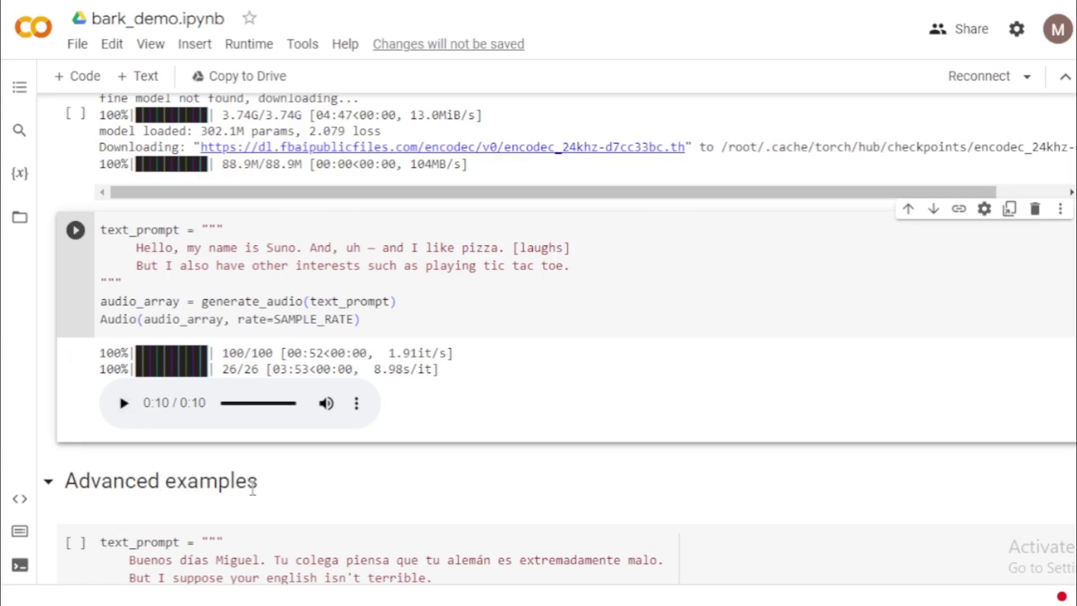
{"action": "left_click_drag", "start_coordinate": [261, 487], "coordinate": [73, 480]}
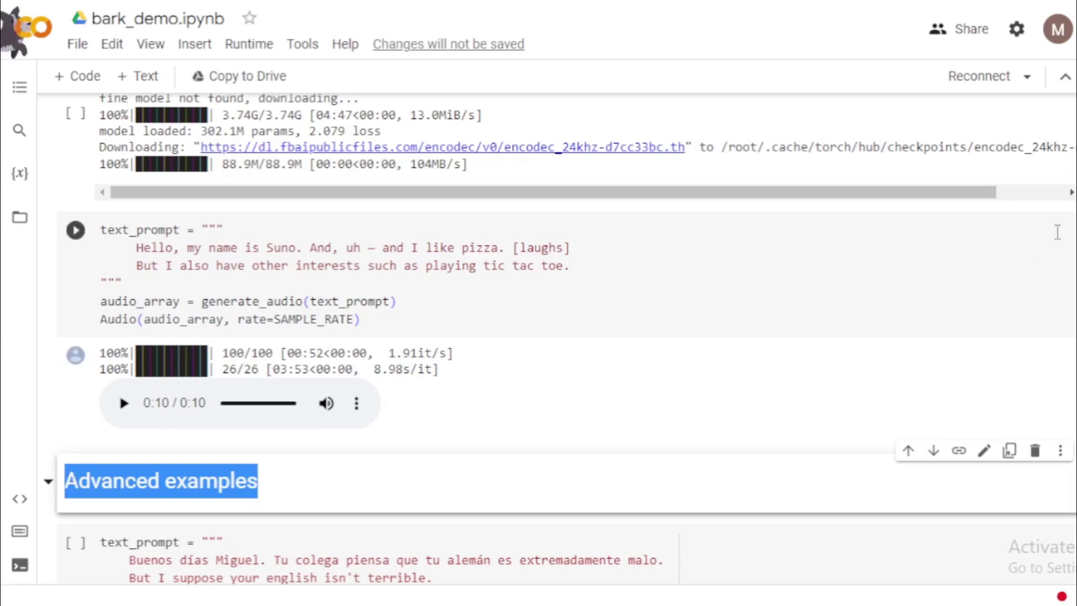
Step: Select the Buenos días Spanish-English prompt and play its 0:11 generated audio
{"action": "scroll", "coordinate": [539, 303], "scroll_direction": "down", "scroll_amount": 1}
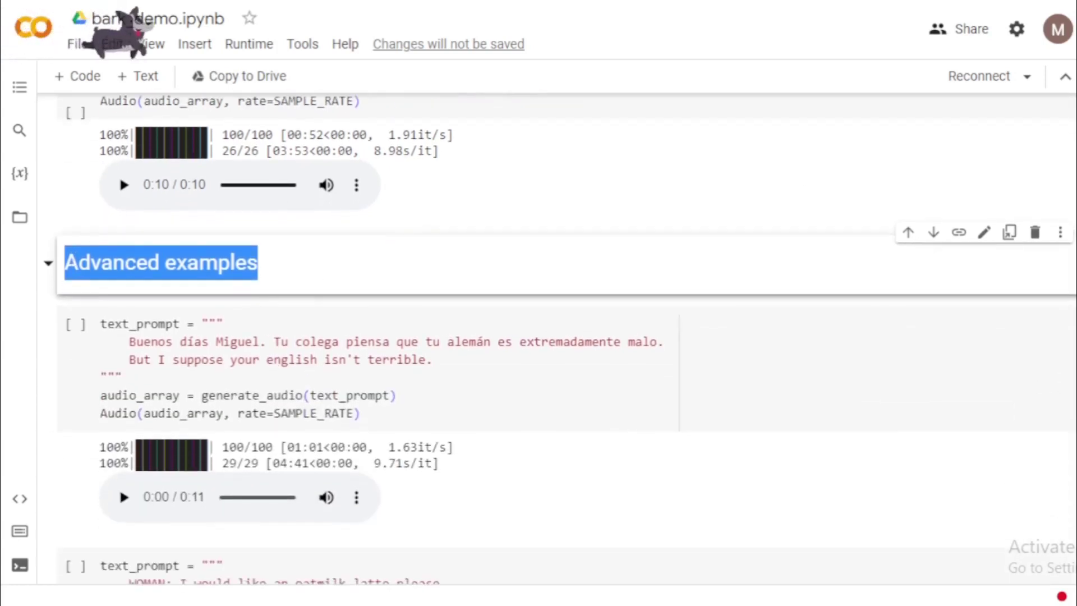
{"action": "scroll", "coordinate": [148, 266], "scroll_direction": "down", "scroll_amount": 2}
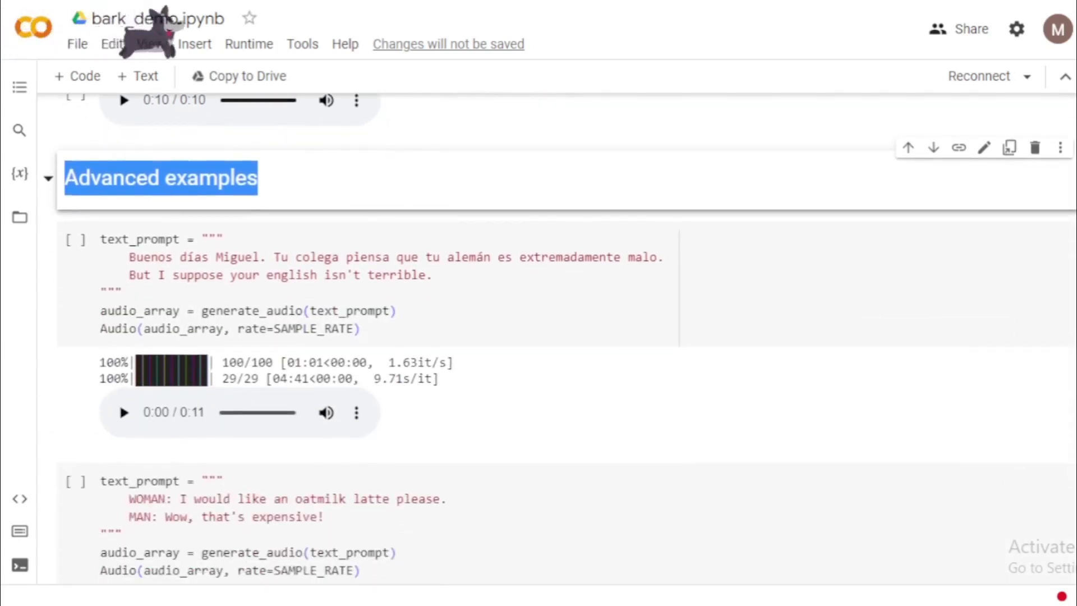
{"action": "left_click", "coordinate": [131, 256]}
{"action": "left_click_drag", "start_coordinate": [131, 256], "coordinate": [452, 275]}
{"action": "left_click", "coordinate": [453, 275]}
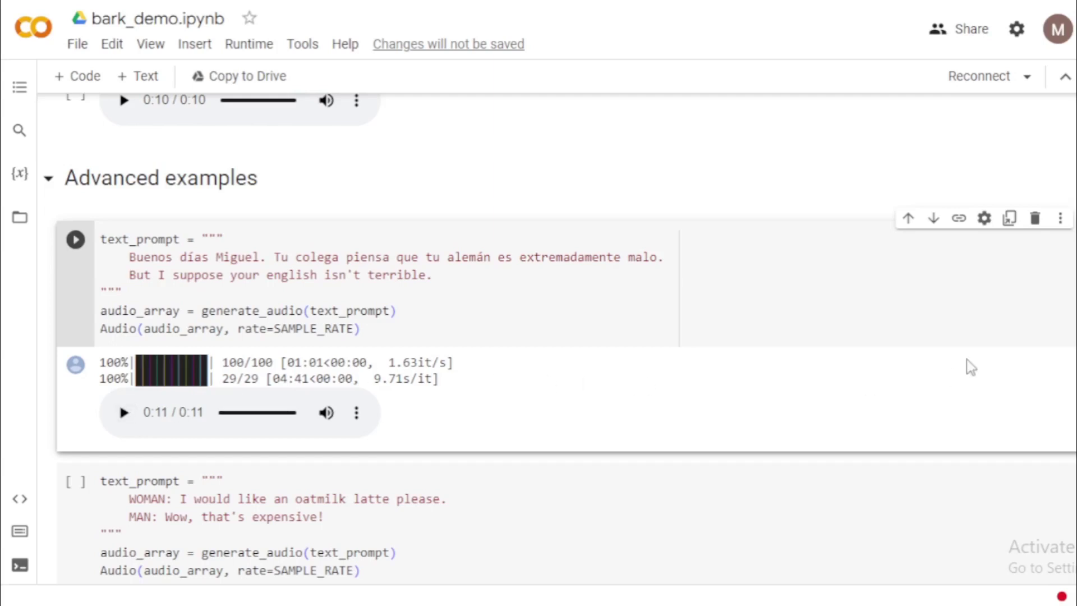
{"action": "scroll", "coordinate": [539, 337], "scroll_direction": "down", "scroll_amount": 7}
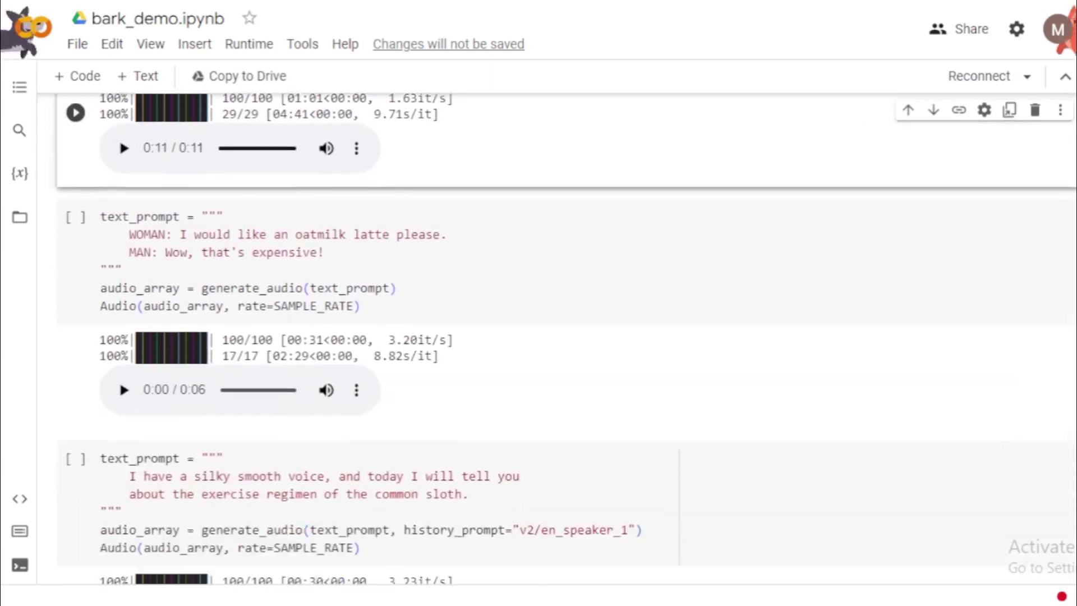
Step: Highlight the silky smooth voice sloth text prompt in its Colab cell
{"action": "scroll", "coordinate": [1062, 419], "scroll_direction": "down", "scroll_amount": 4}
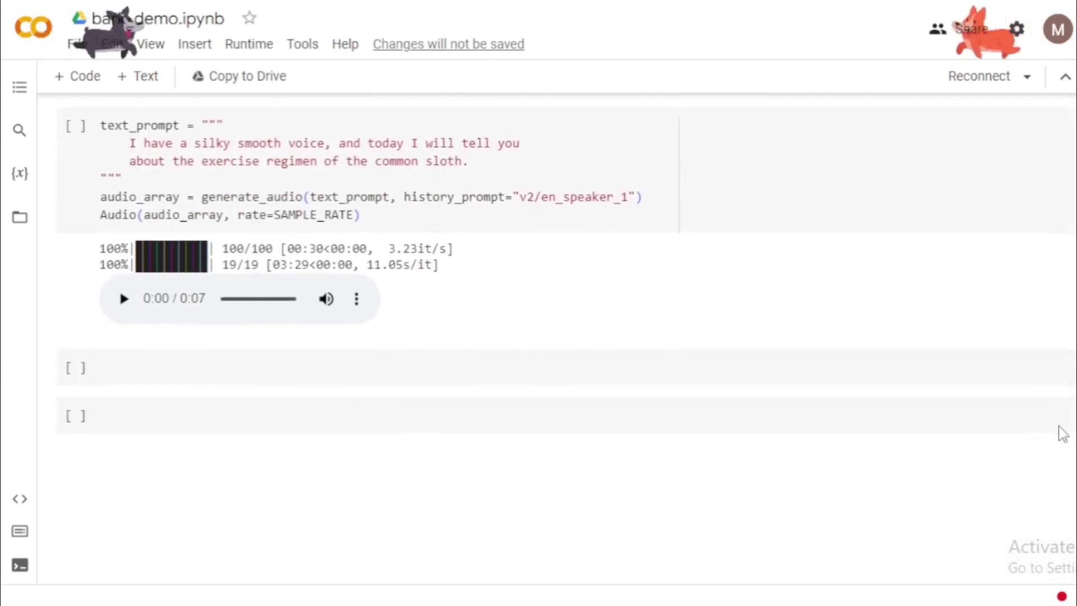
{"action": "scroll", "coordinate": [1062, 410], "scroll_direction": "up", "scroll_amount": 2}
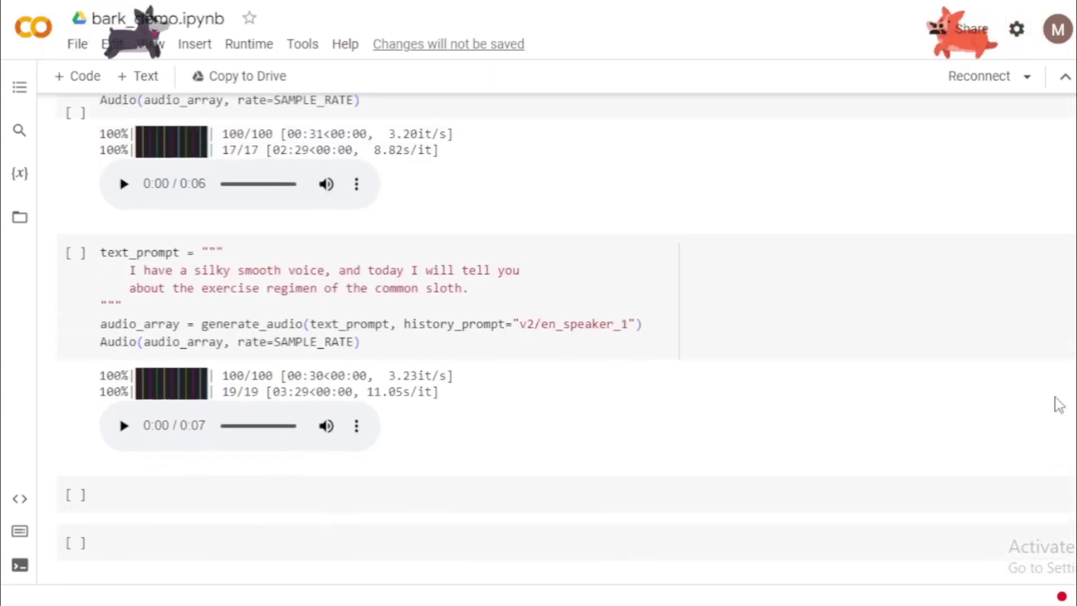
{"action": "left_click", "coordinate": [102, 254]}
{"action": "left_click_drag", "start_coordinate": [130, 271], "coordinate": [485, 289]}
{"action": "left_click", "coordinate": [485, 289]}
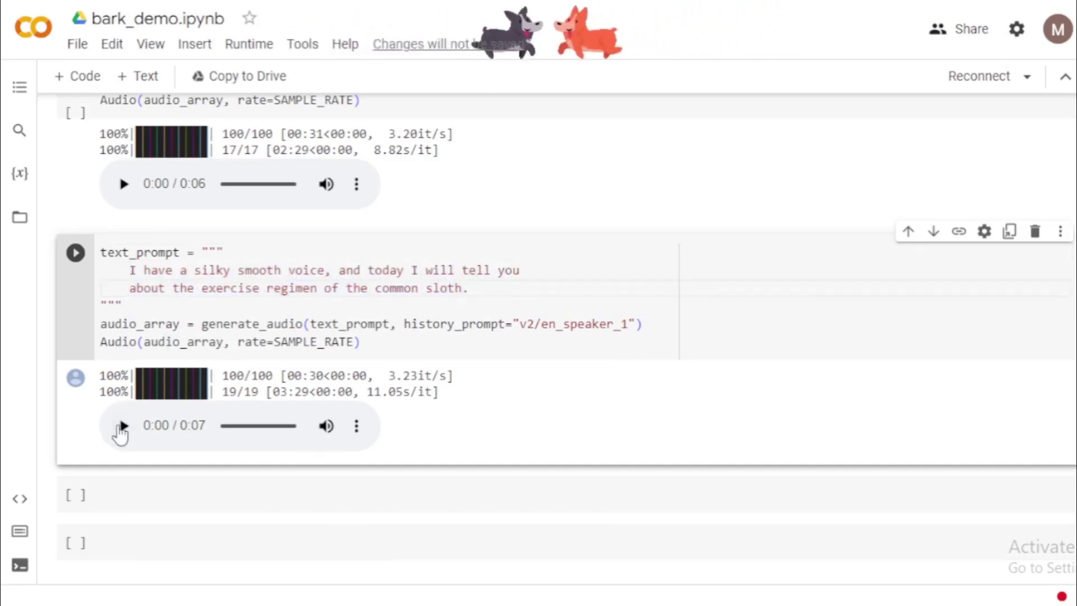
Step: Play the sloth prompt's 0:07 v2/en_speaker_1 audio, then return to the notebook top
{"action": "left_click", "coordinate": [123, 425]}
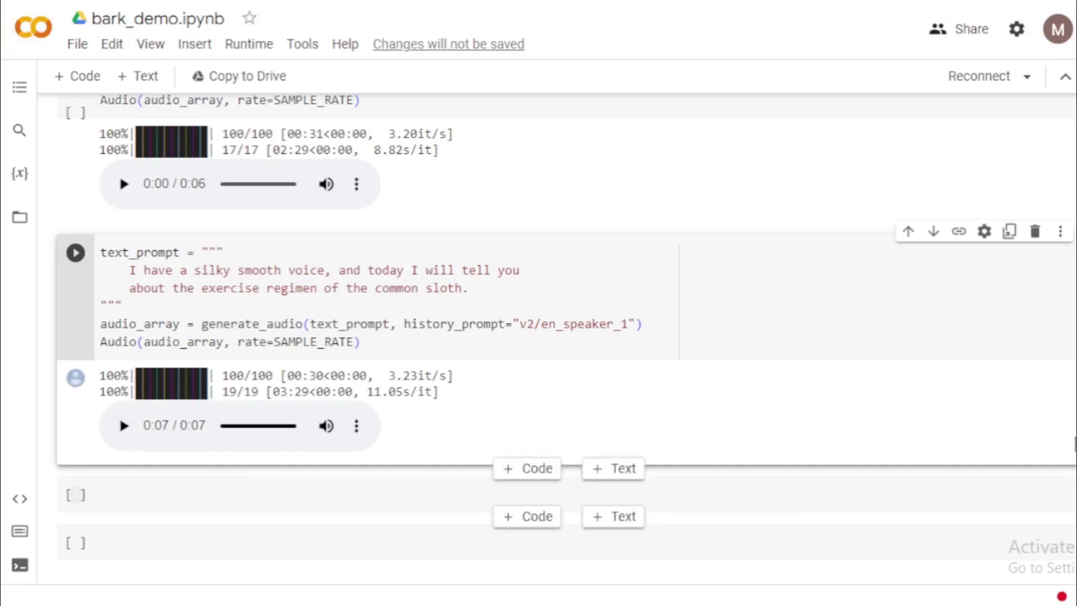
{"action": "scroll", "coordinate": [566, 339], "scroll_direction": "up", "scroll_amount": 15}
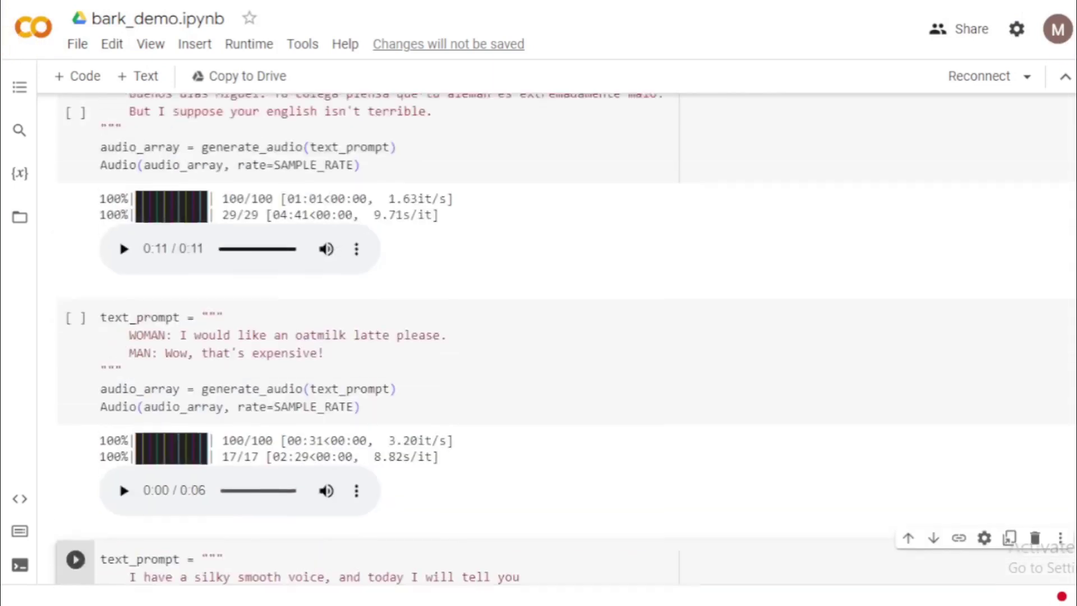
{"action": "scroll", "coordinate": [566, 339], "scroll_direction": "up", "scroll_amount": 10}
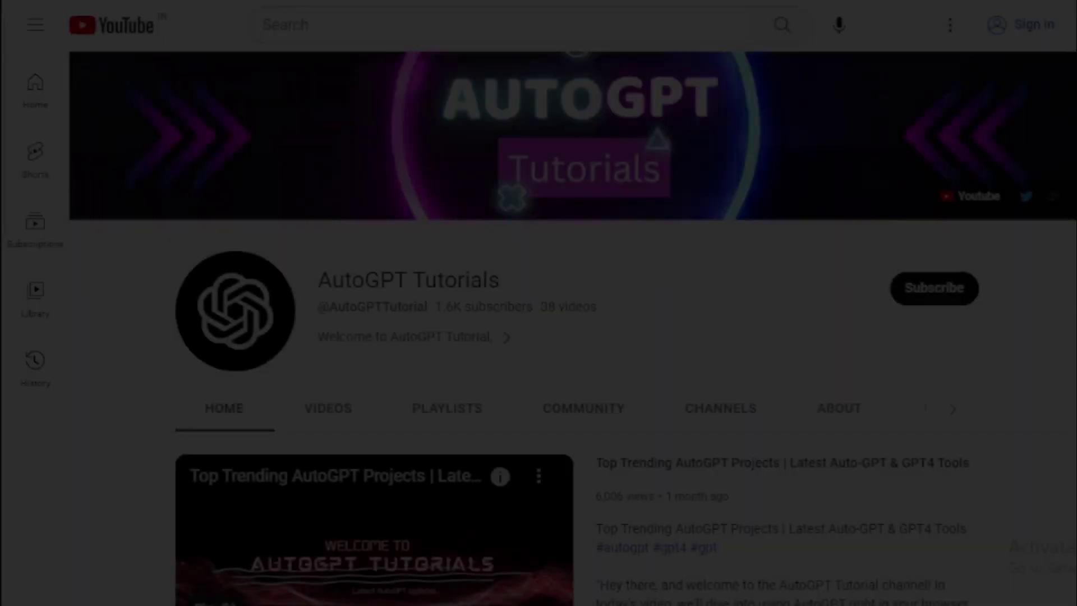
Step: Scroll through the AutoGPT Tutorials channel page to browse its latest uploads
{"action": "scroll", "coordinate": [572, 337], "scroll_direction": "down", "scroll_amount": 3}
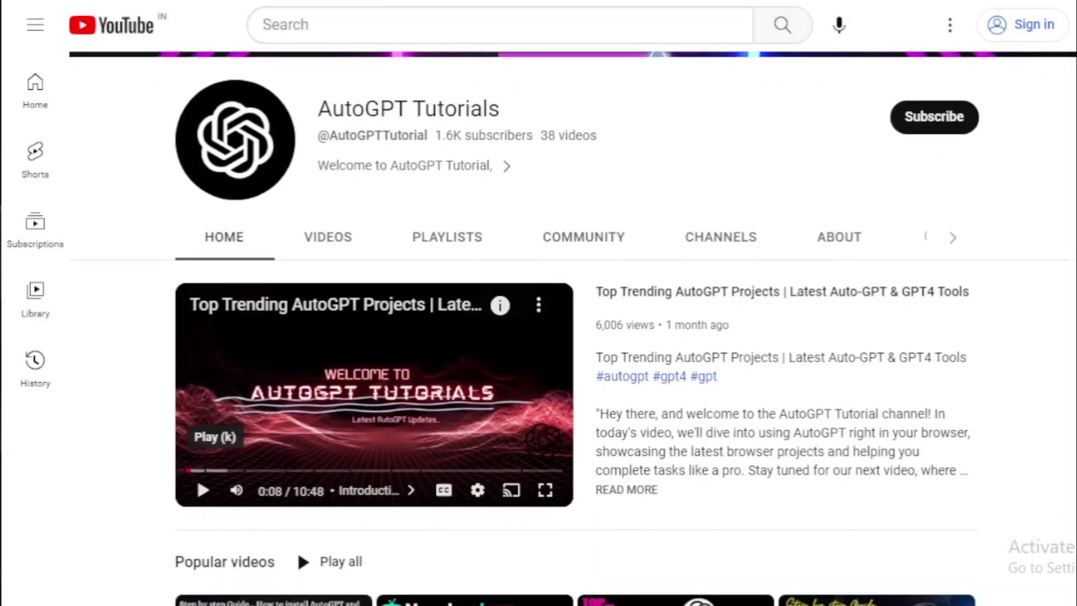
{"action": "scroll", "coordinate": [572, 337], "scroll_direction": "down", "scroll_amount": 8}
{"action": "scroll", "coordinate": [1072, 449], "scroll_direction": "down", "scroll_amount": 6}
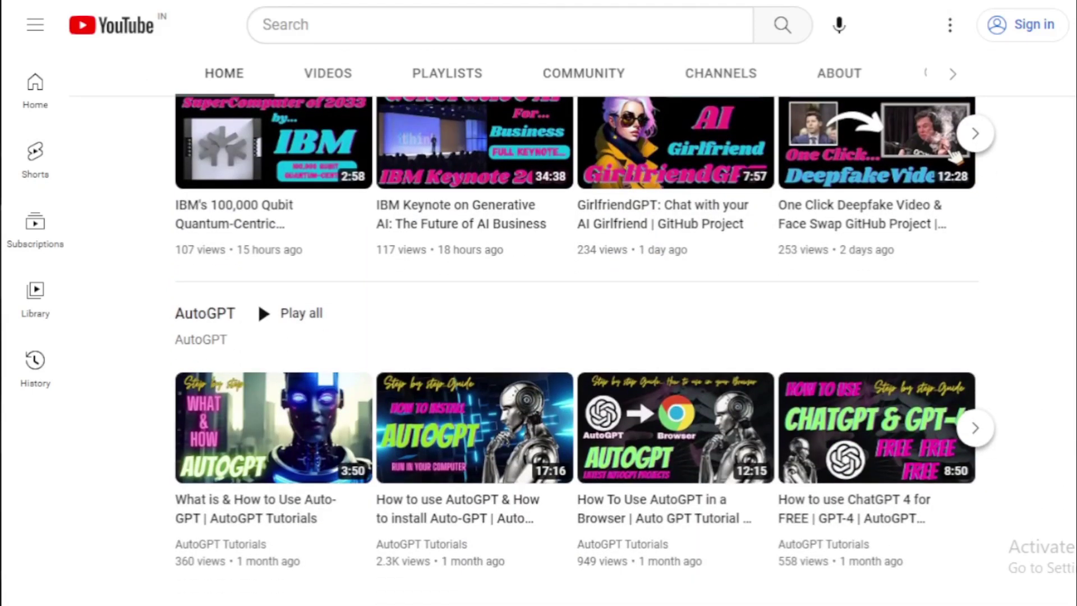
{"action": "scroll", "coordinate": [1041, 290], "scroll_direction": "up", "scroll_amount": 7}
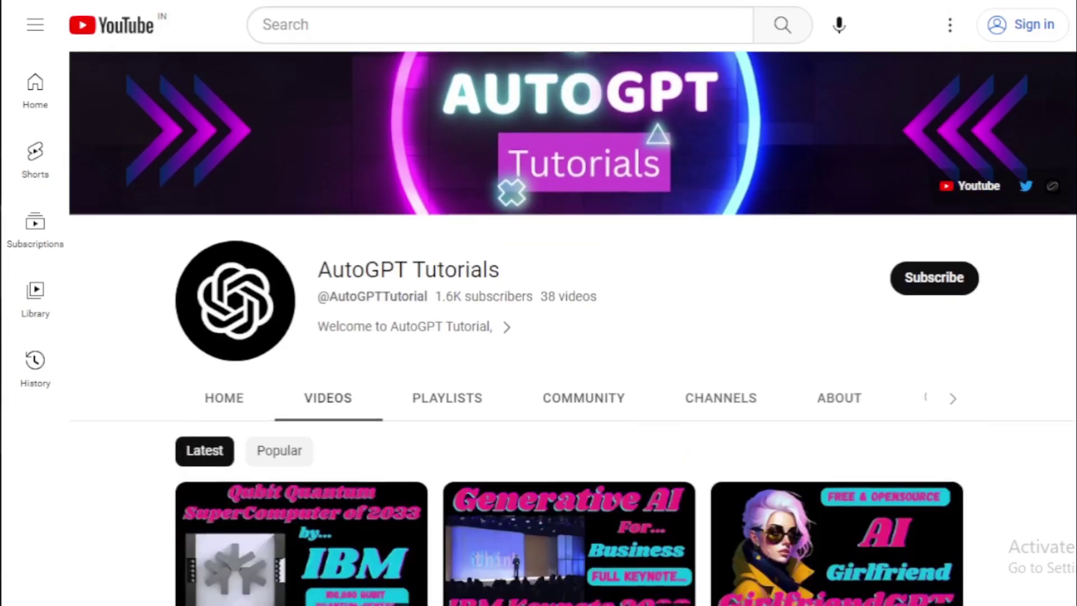
{"action": "scroll", "coordinate": [572, 336], "scroll_direction": "down", "scroll_amount": 3}
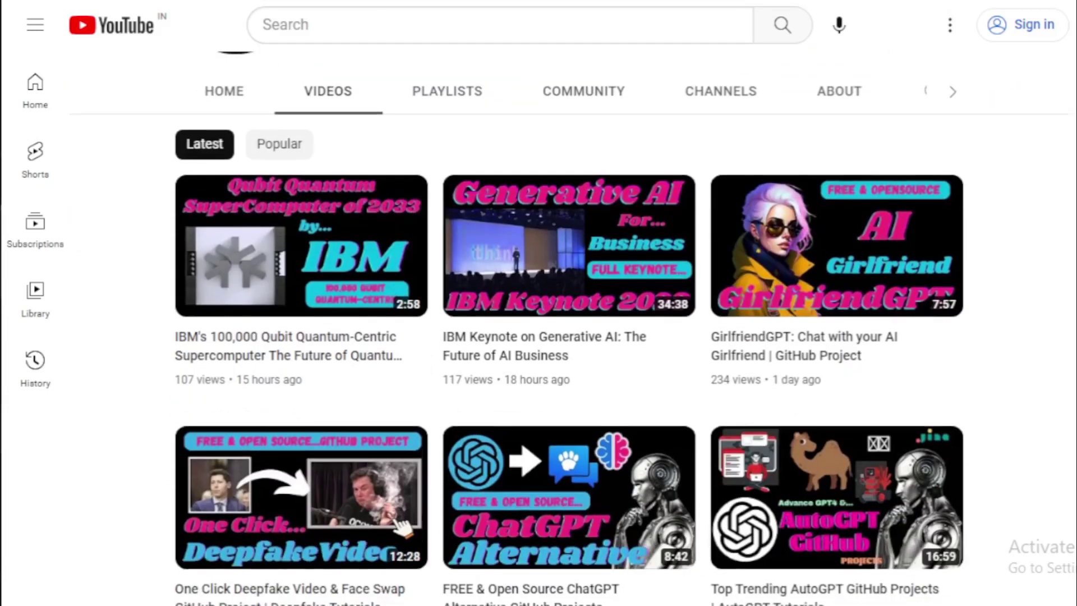
{"action": "scroll", "coordinate": [572, 337], "scroll_direction": "down", "scroll_amount": 1}
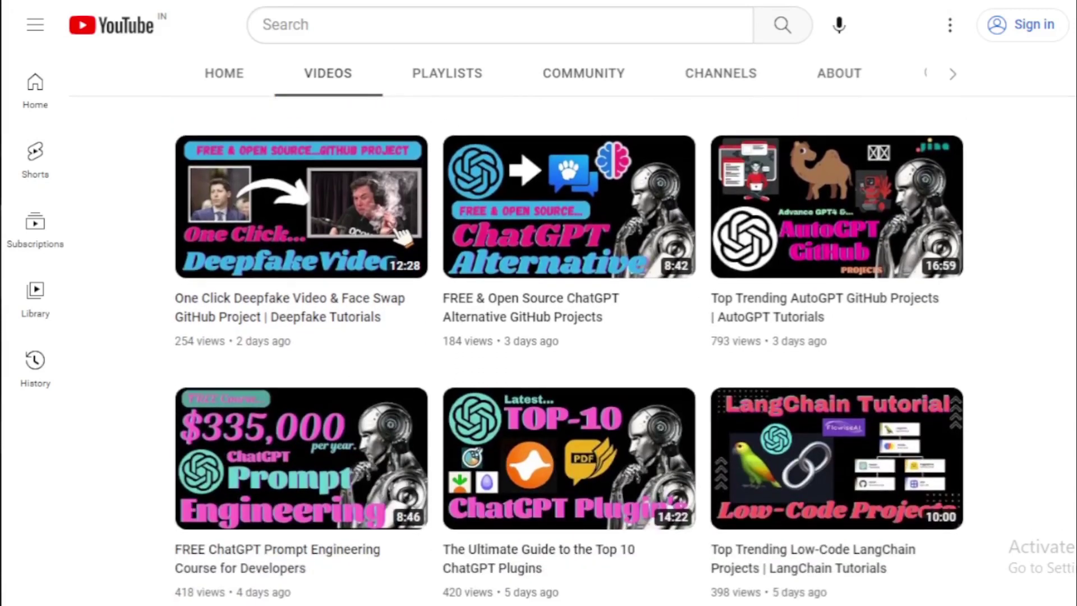